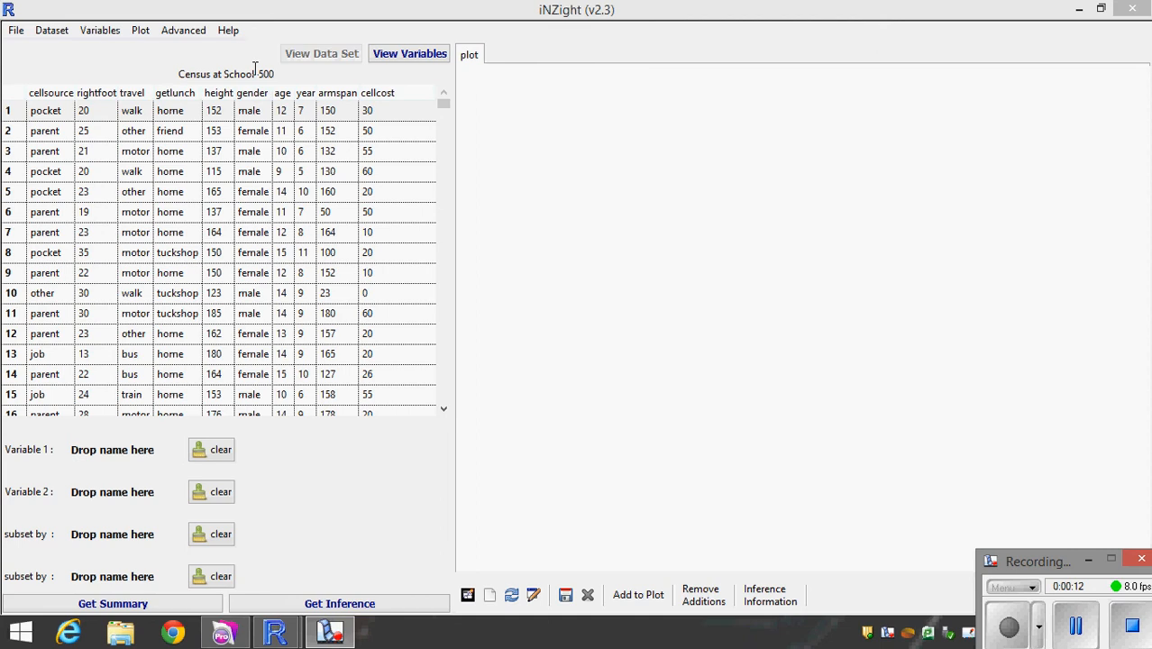
- Randomly filter the Census at School-500 dataset into 4 samples with a sample size of 75 each
{"action": "left_click", "coordinate": [448, 112]}
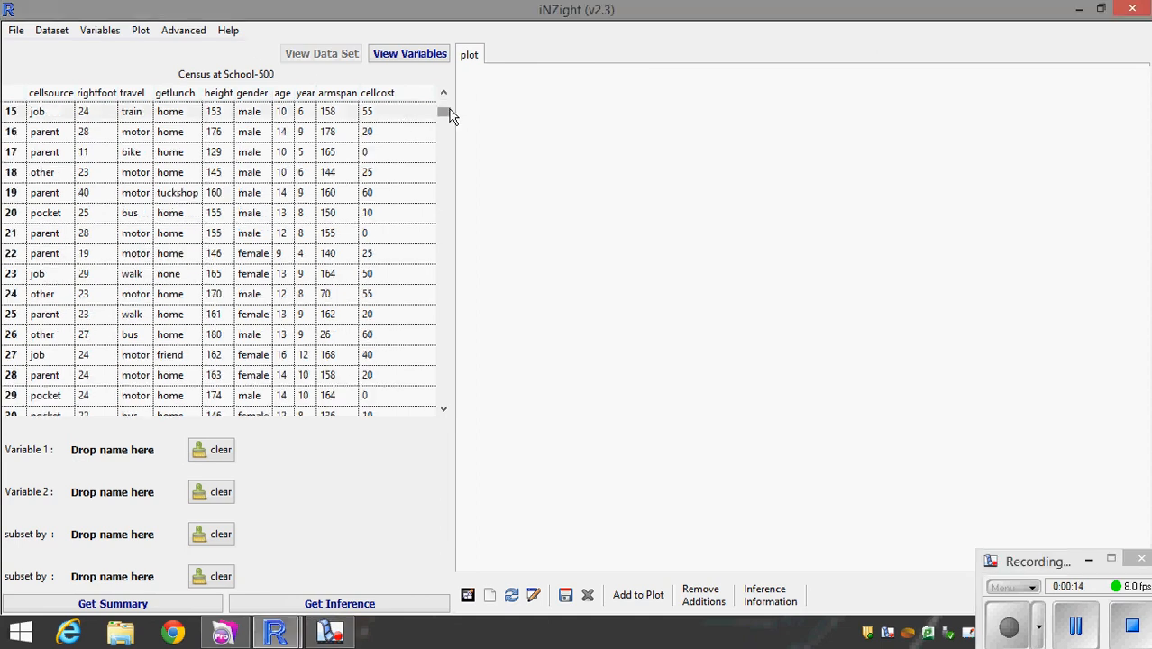
{"action": "mouse_move", "coordinate": [451, 115]}
{"action": "left_mouse_down"}
{"action": "mouse_move", "coordinate": [450, 425]}
{"action": "mouse_move", "coordinate": [465, 221]}
{"action": "mouse_move", "coordinate": [446, 102]}
{"action": "left_mouse_up"}
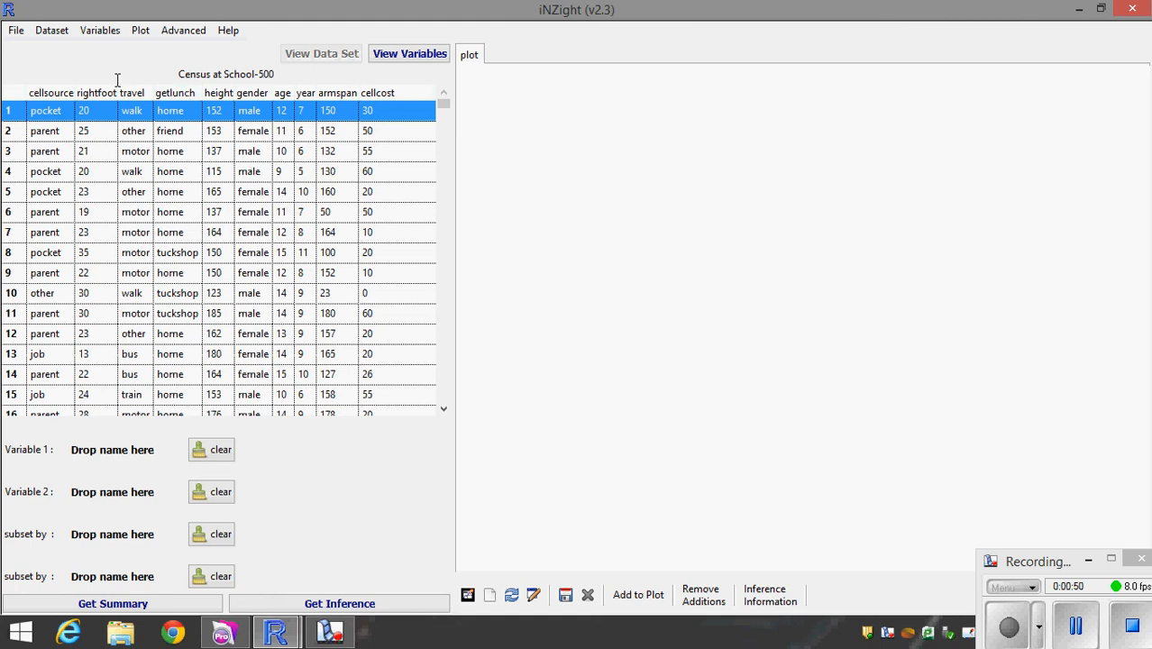
{"action": "left_click", "coordinate": [56, 36]}
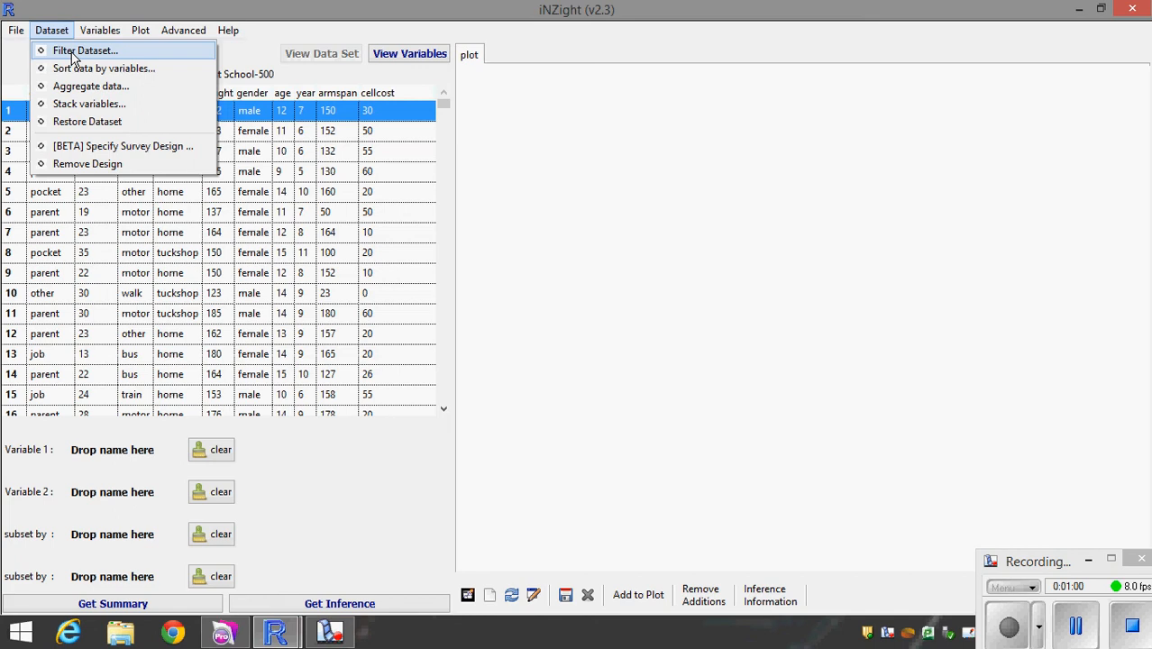
{"action": "left_click", "coordinate": [74, 54]}
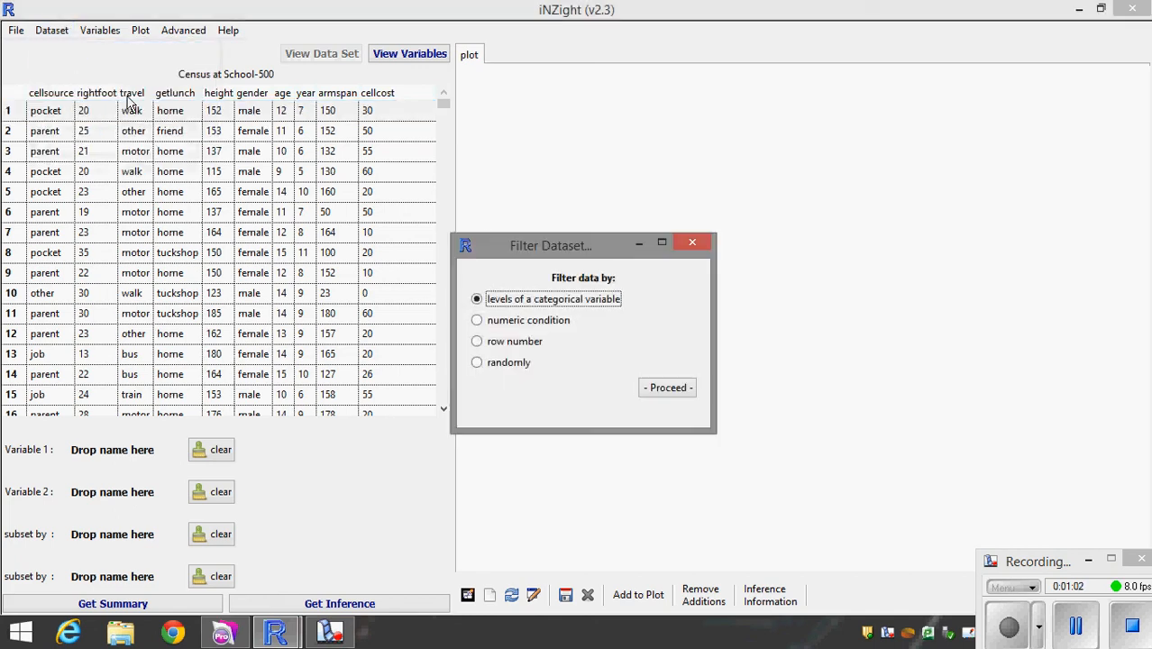
{"action": "left_click", "coordinate": [486, 370]}
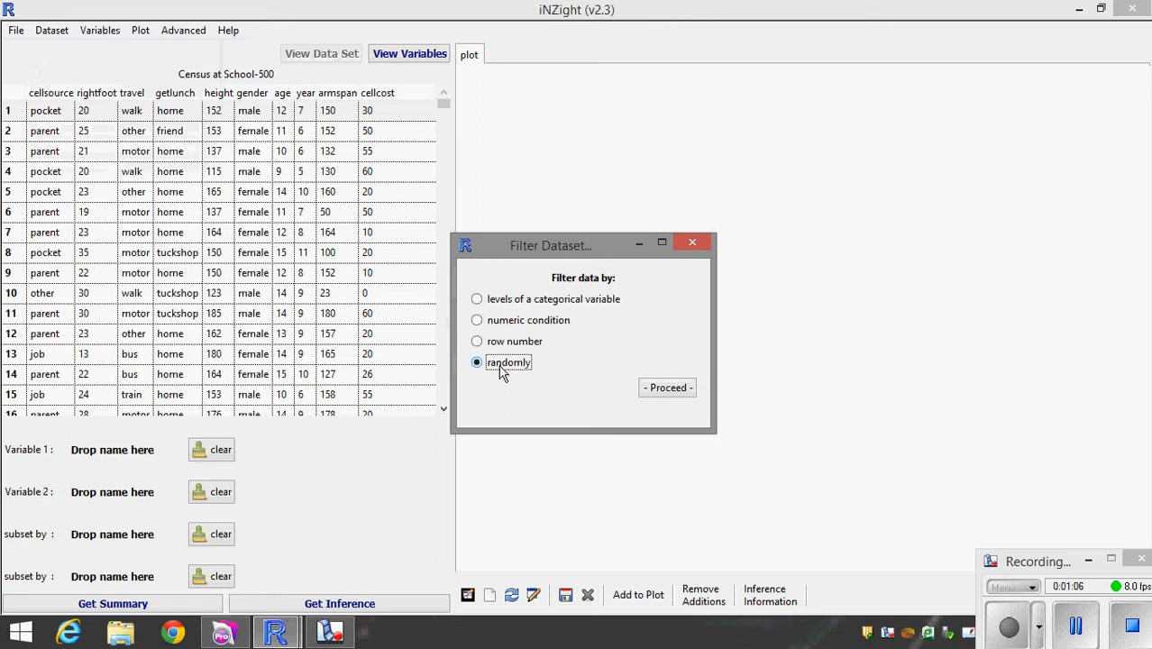
{"action": "left_click", "coordinate": [677, 395]}
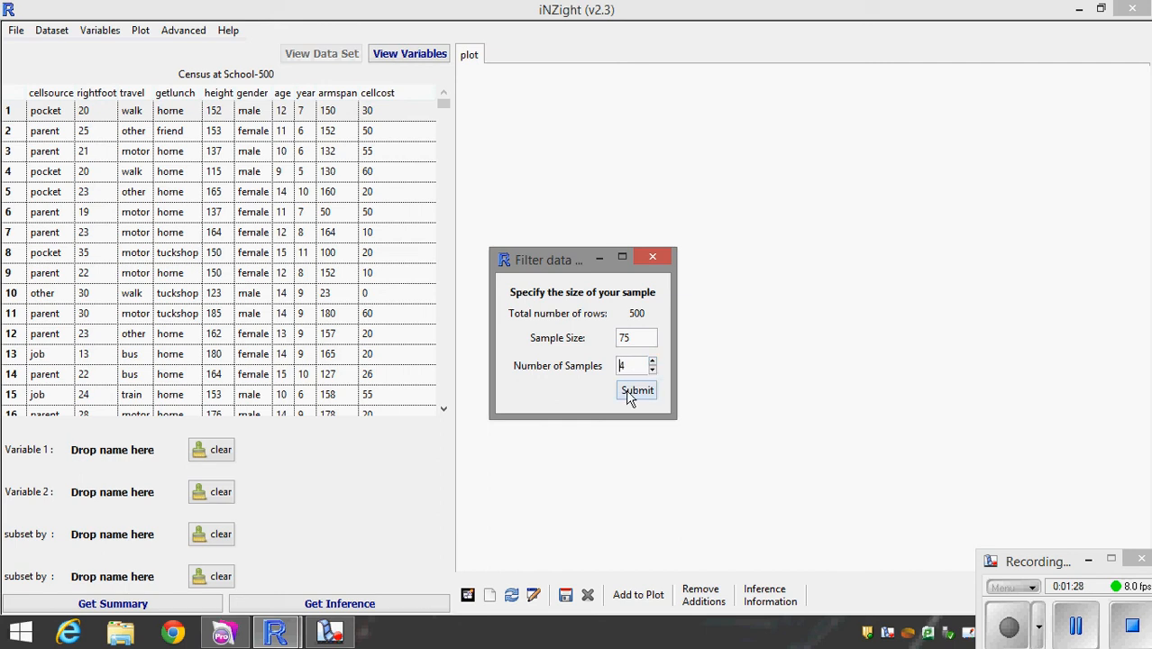
{"action": "left_click", "coordinate": [630, 397]}
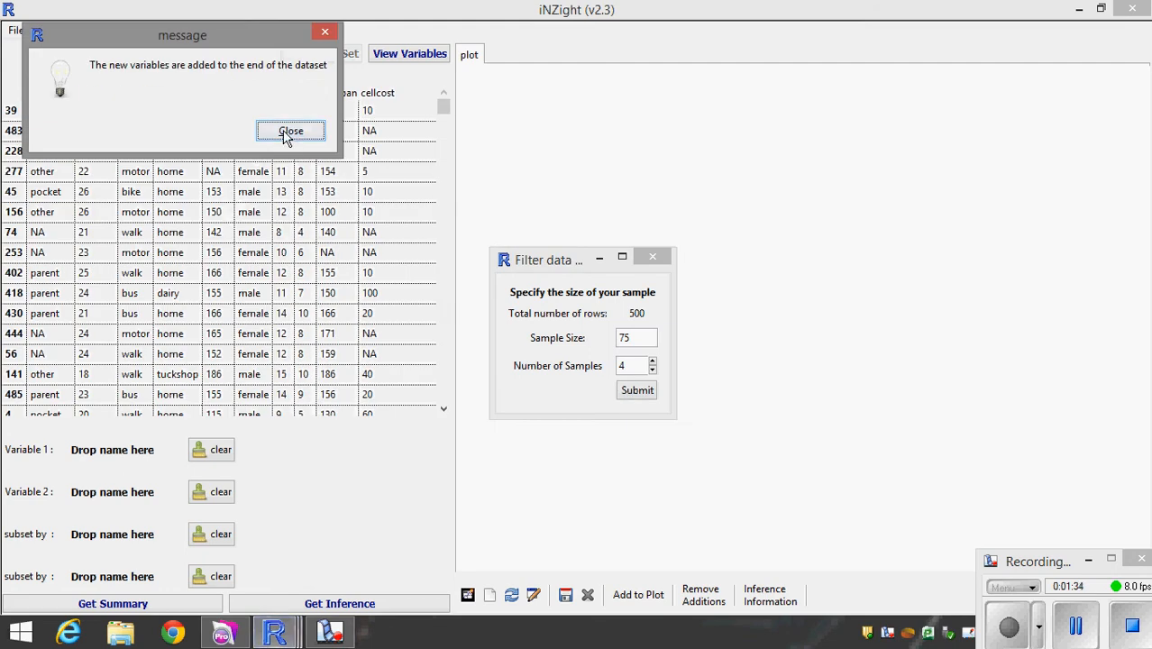
{"action": "left_click", "coordinate": [286, 133]}
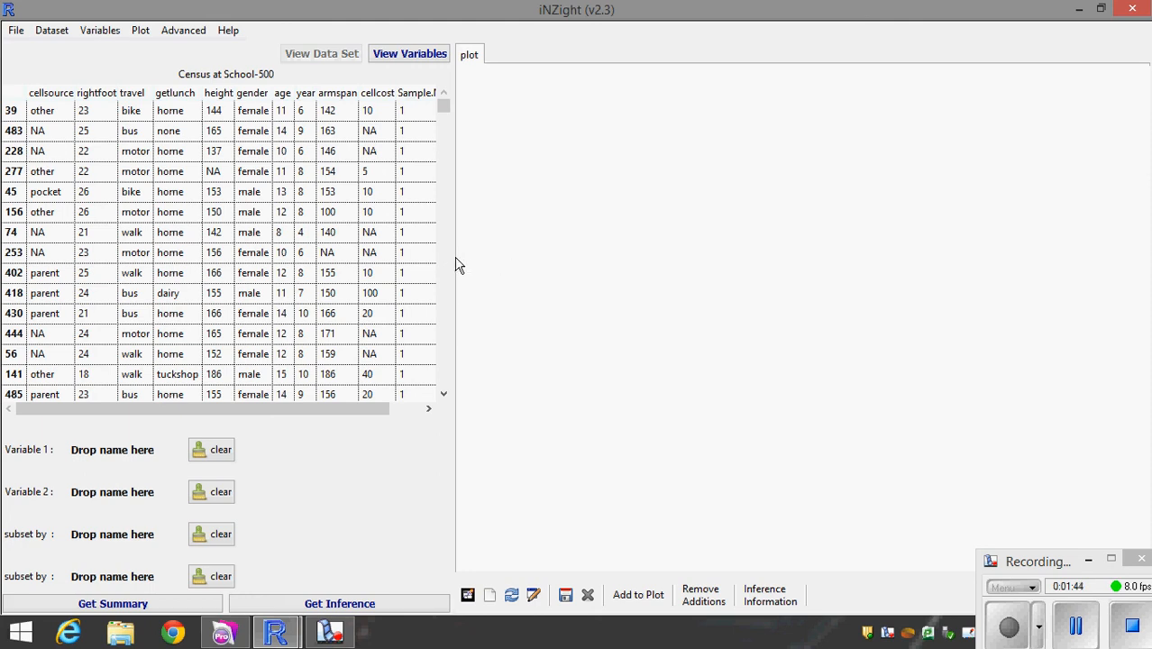
- Widen the data table area until the whole Sample.Number column fits, and look over the sampled rows
{"action": "left_click_drag", "start_coordinate": [454, 257], "coordinate": [508, 256]}
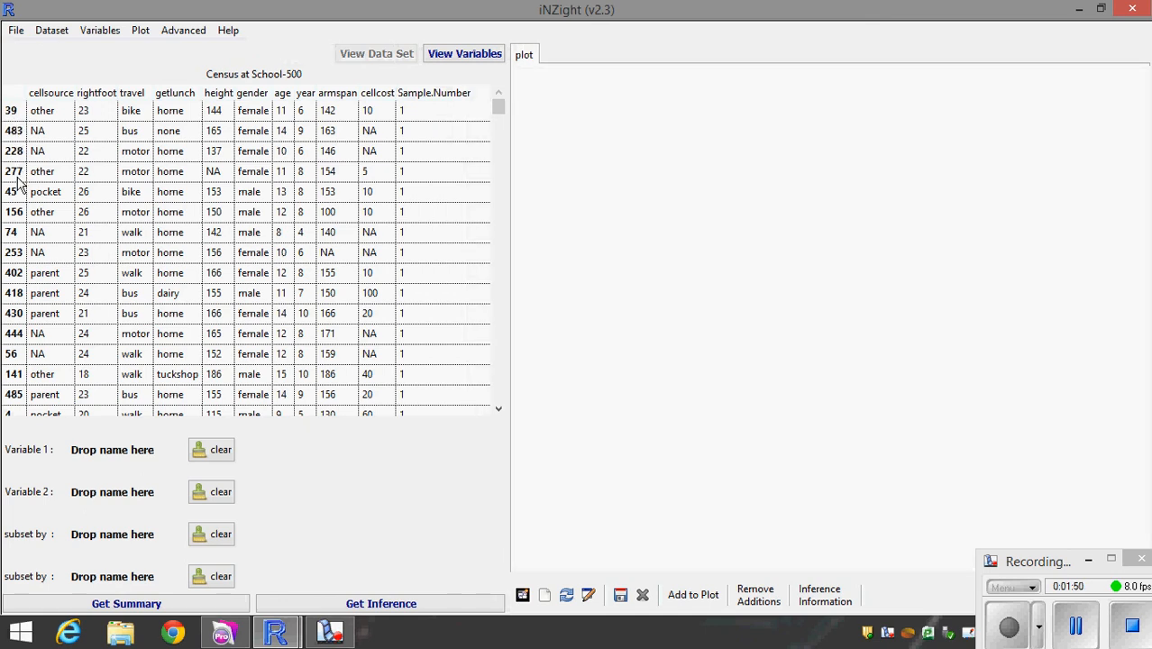
{"action": "key", "text": "ctrl"}
{"action": "left_click_drag", "start_coordinate": [497, 108], "coordinate": [537, 103]}
- Plot with gender as Variable 1 and height as Variable 2, subset by Sample.Number
{"action": "left_click_drag", "start_coordinate": [252, 93], "coordinate": [101, 455]}
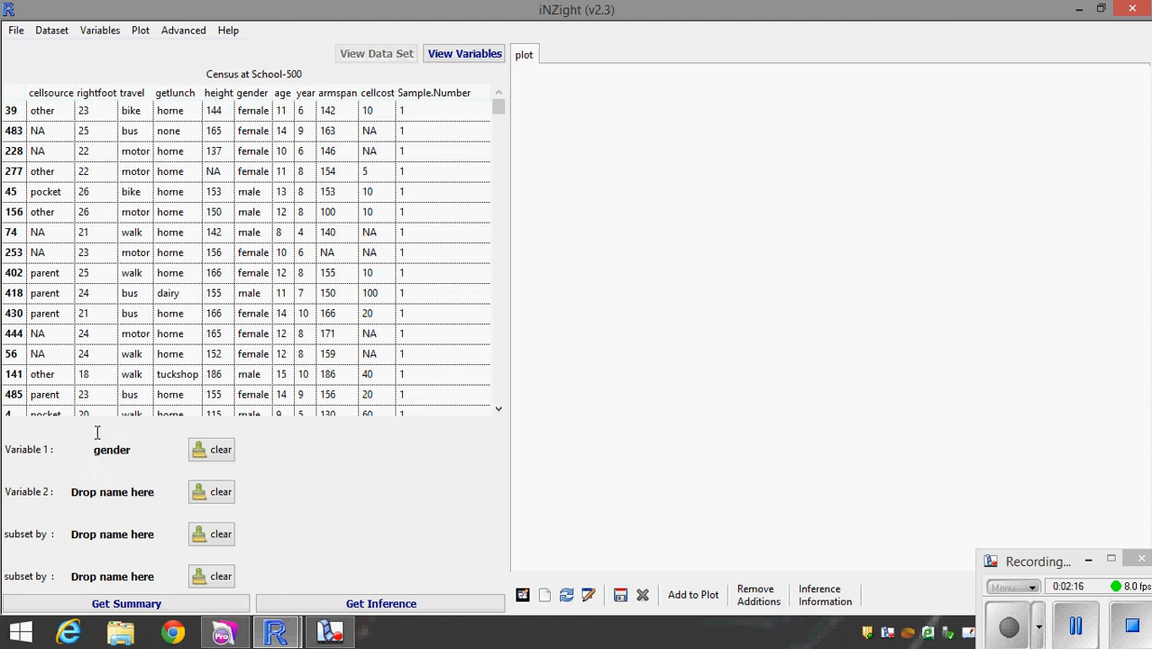
{"action": "left_click_drag", "start_coordinate": [219, 93], "coordinate": [112, 494]}
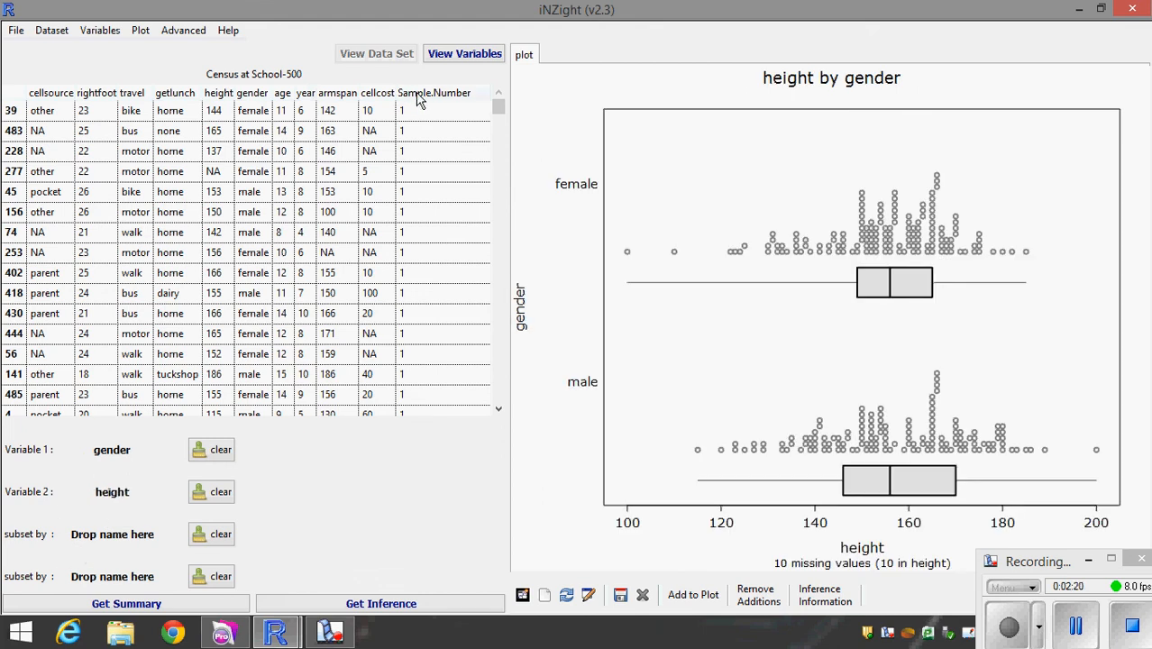
{"action": "left_click_drag", "start_coordinate": [417, 101], "coordinate": [106, 548]}
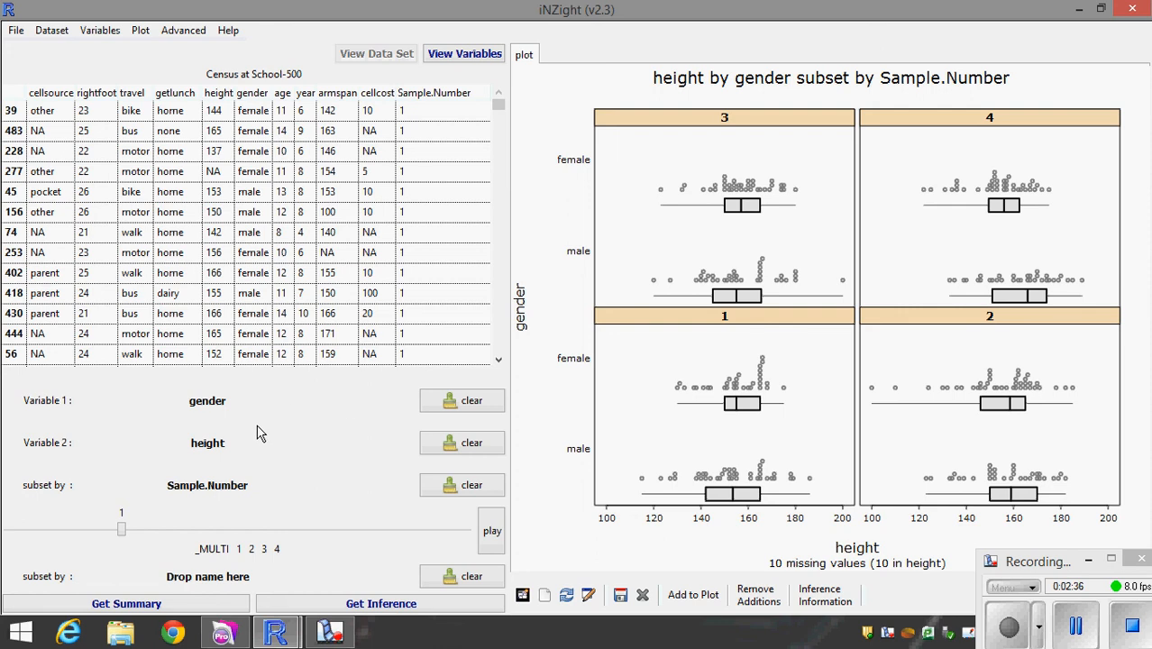
- Step the subset plot back and forth through samples 1 to 4 and the combined view to compare them, ending on sample 1
{"action": "left_click", "coordinate": [141, 530]}
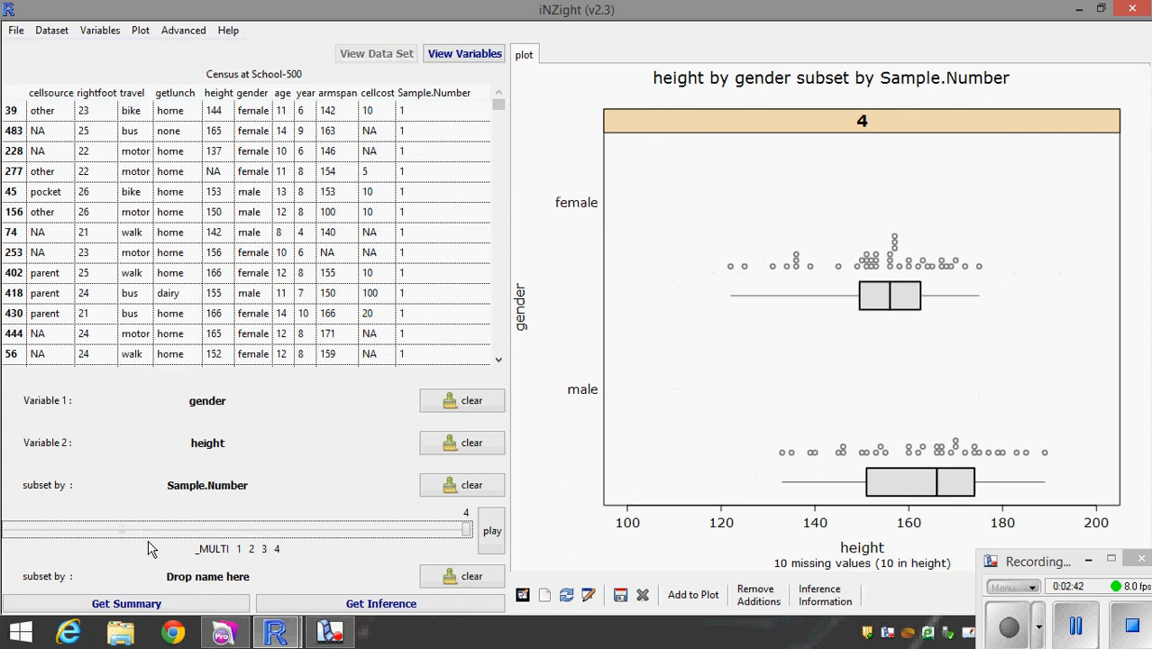
{"action": "key", "text": "Left"}
{"action": "key", "text": "Left"}
{"action": "key", "text": "Left"}
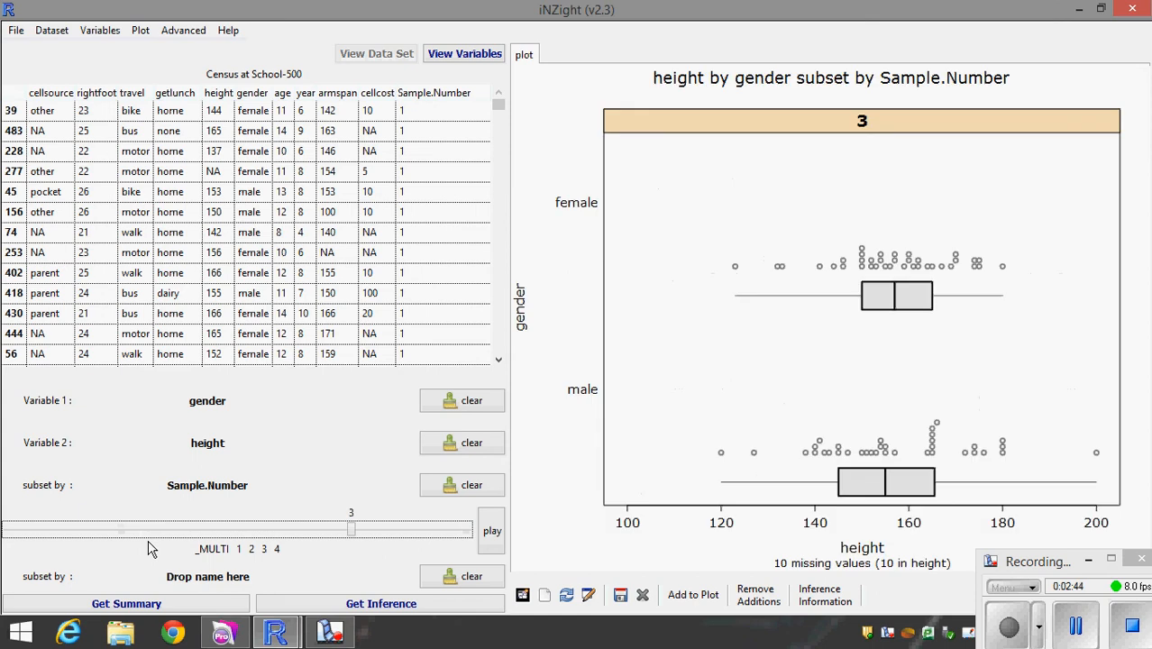
{"action": "key", "text": "Left"}
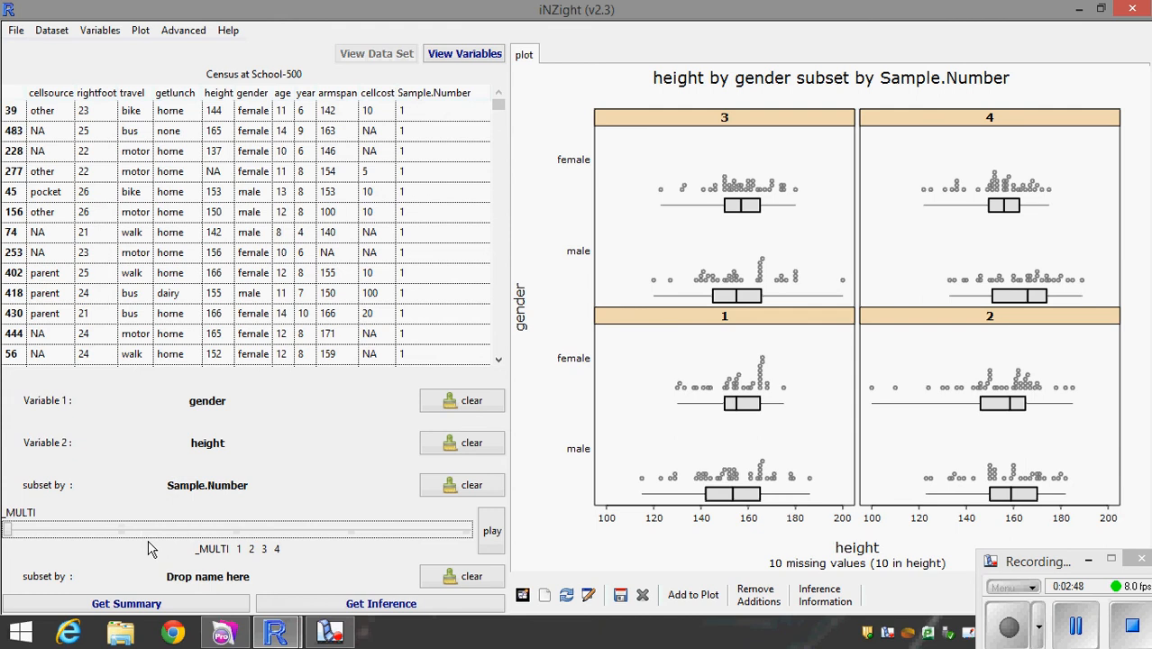
{"action": "key", "text": "Right"}
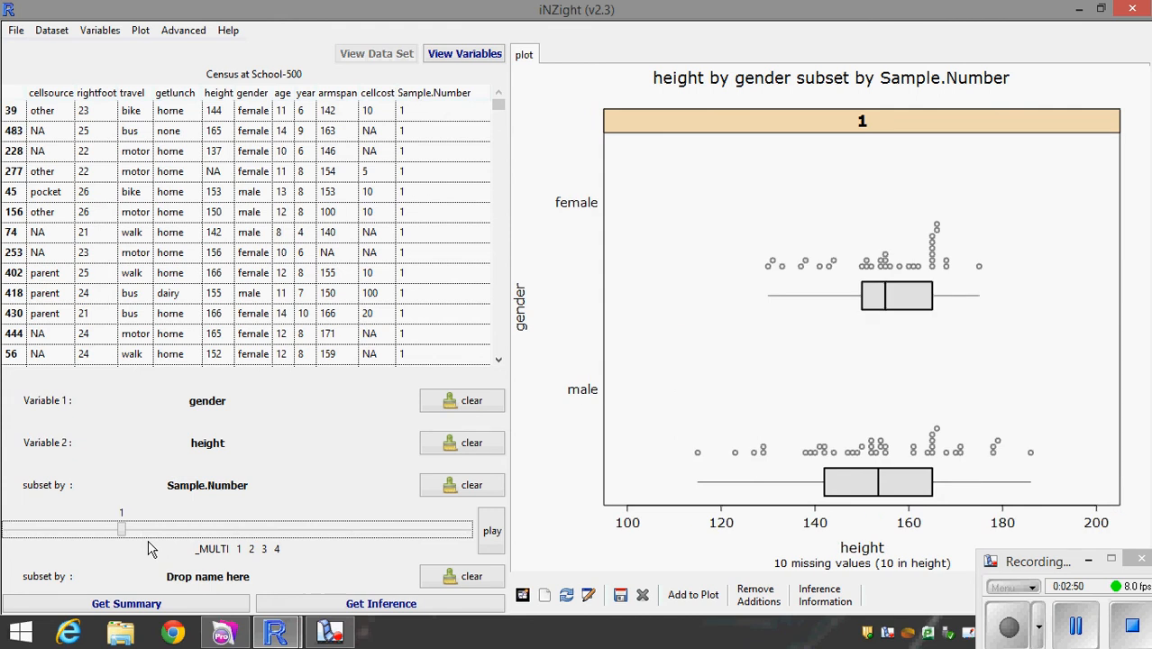
{"action": "key", "text": "Right"}
{"action": "key", "text": "Right"}
{"action": "key", "text": "Right"}
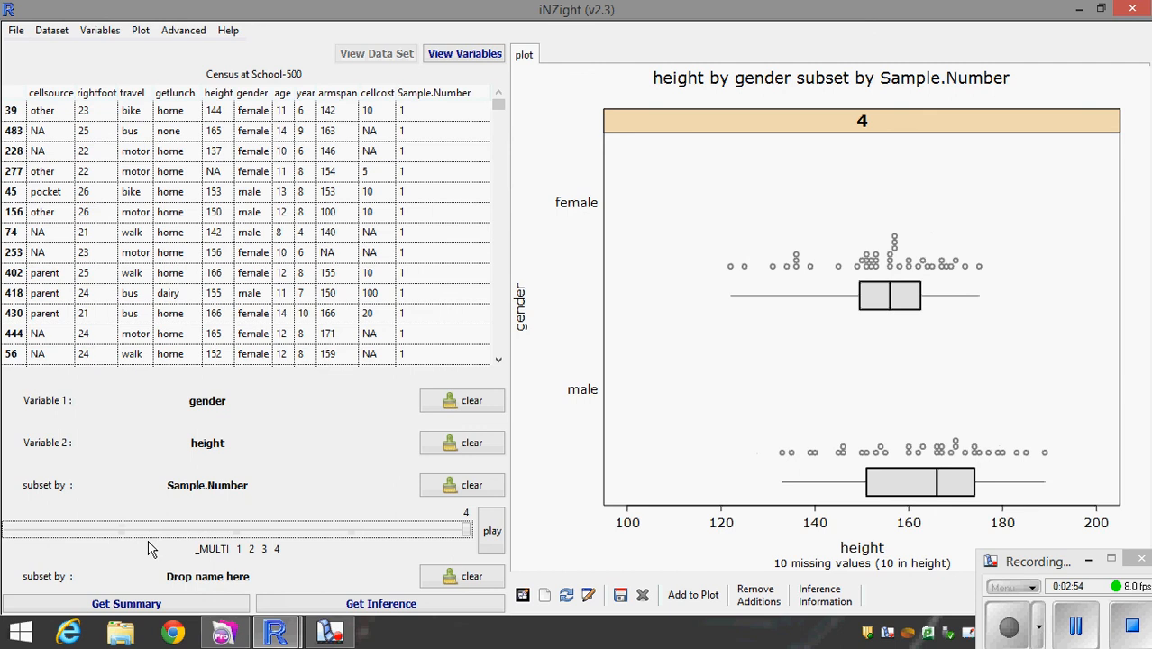
{"action": "key", "text": "Left"}
{"action": "key", "text": "Left"}
{"action": "key", "text": "Left"}
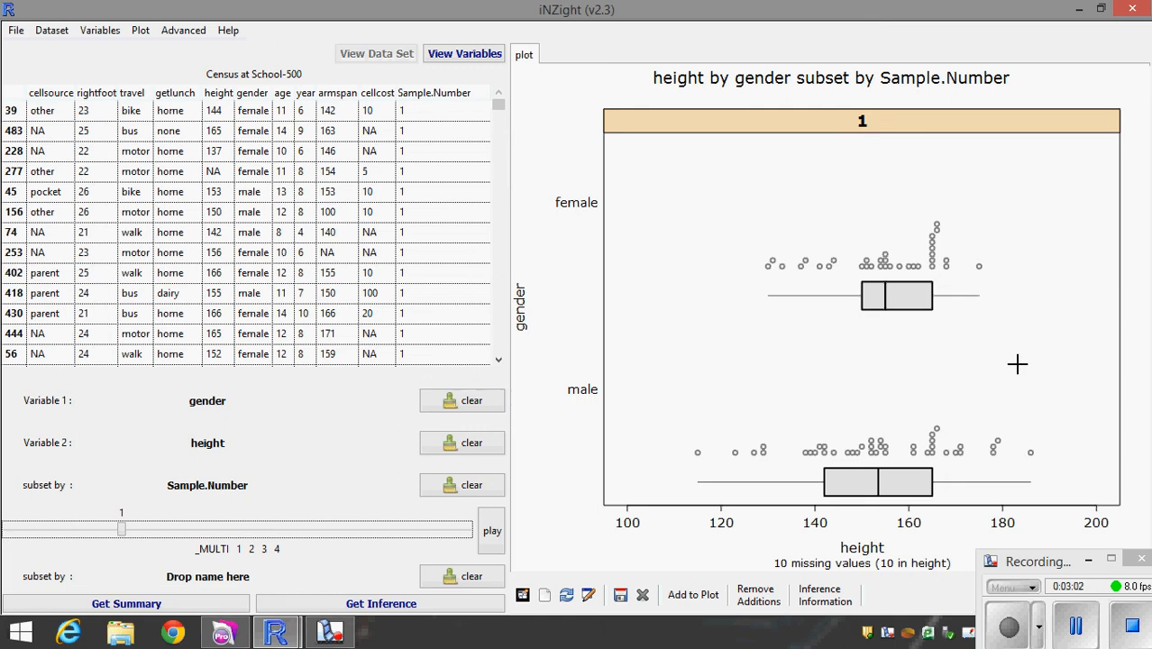
{"action": "key", "text": "Right"}
{"action": "key", "text": "Right"}
{"action": "key", "text": "Right"}
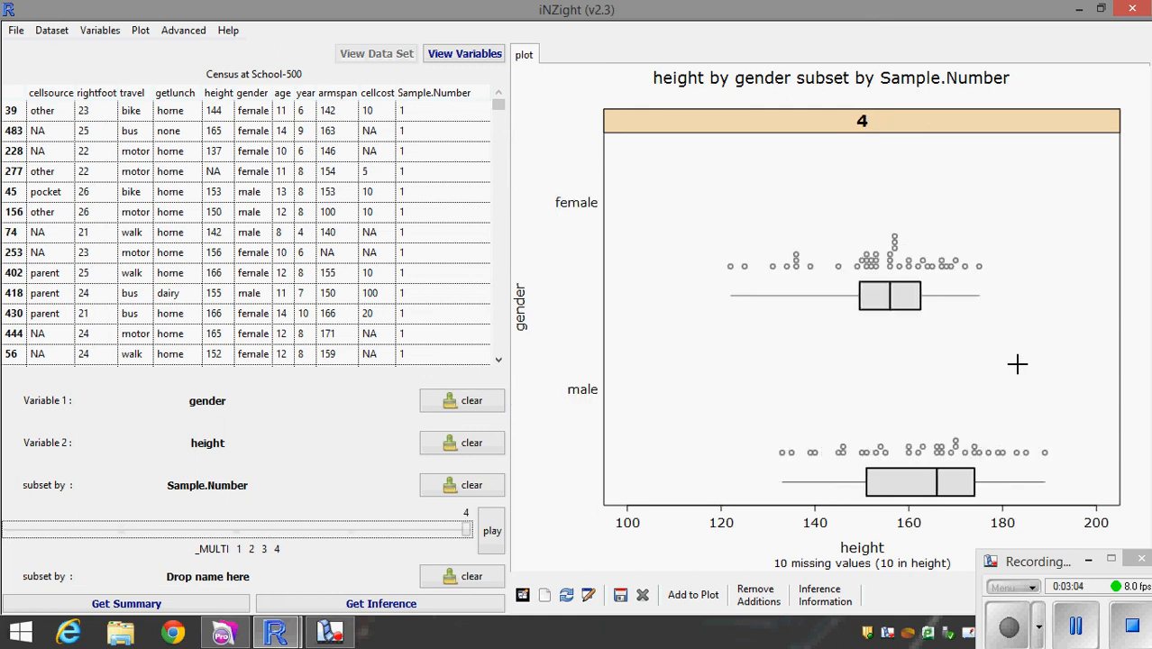
{"action": "key", "text": "Left"}
{"action": "key", "text": "Left"}
{"action": "key", "text": "Left"}
{"action": "key", "text": "Left"}
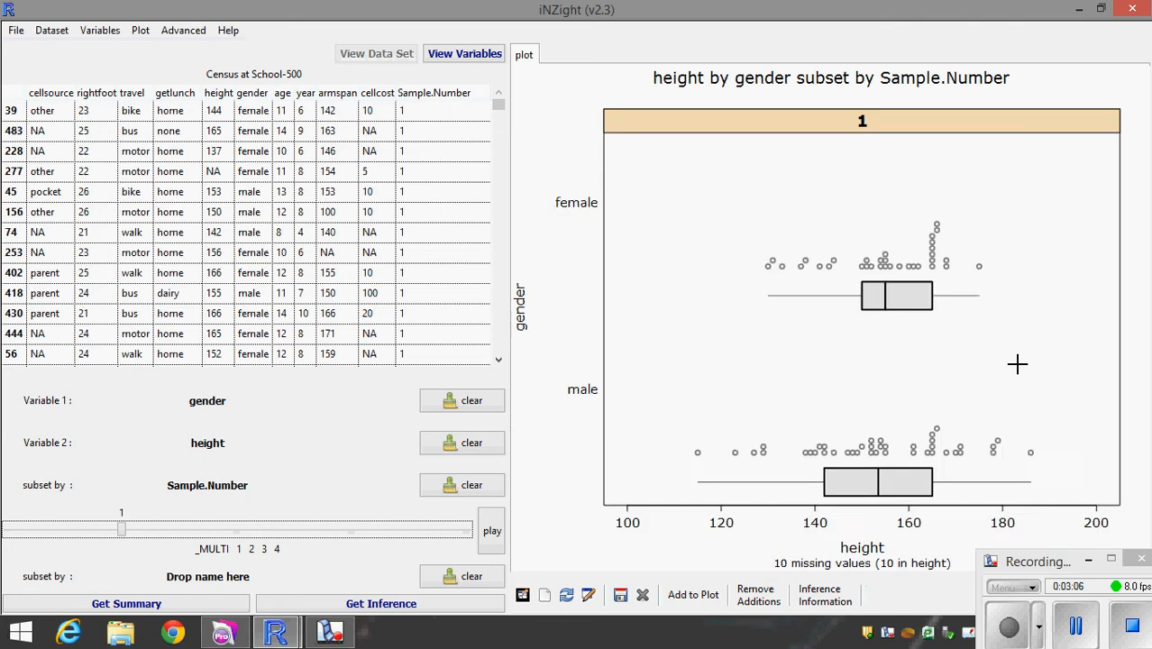
{"action": "key", "text": "Right"}
- View the summary statistics of height by gender for sample 1, and close the summary
{"action": "left_click", "coordinate": [281, 604]}
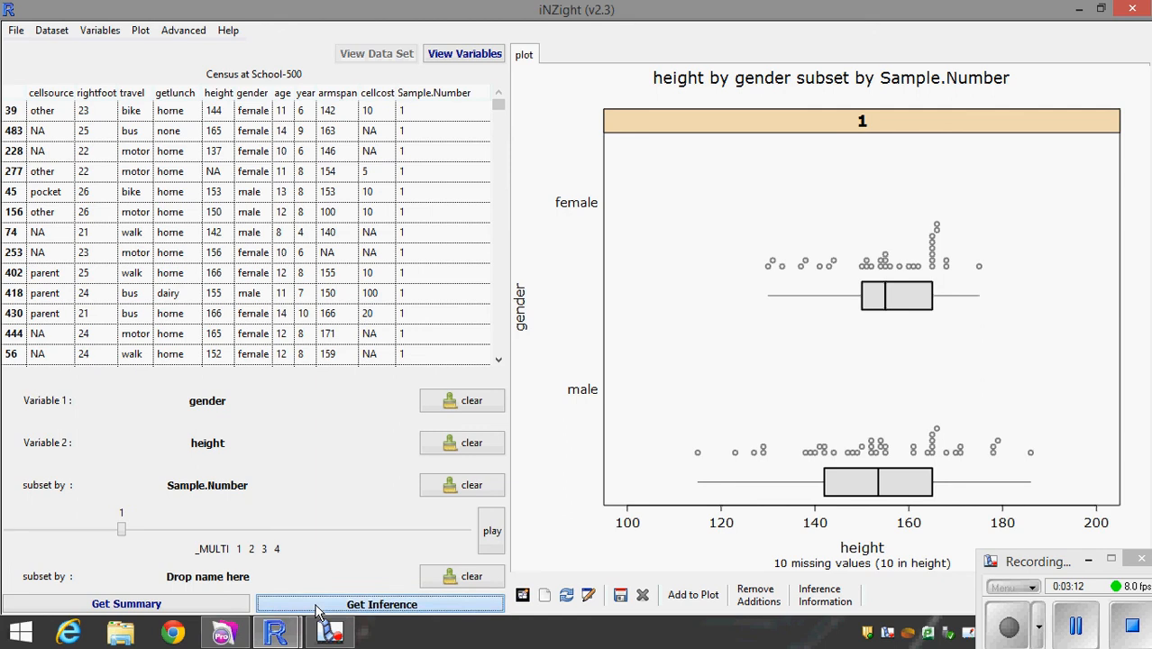
{"action": "left_click", "coordinate": [628, 285]}
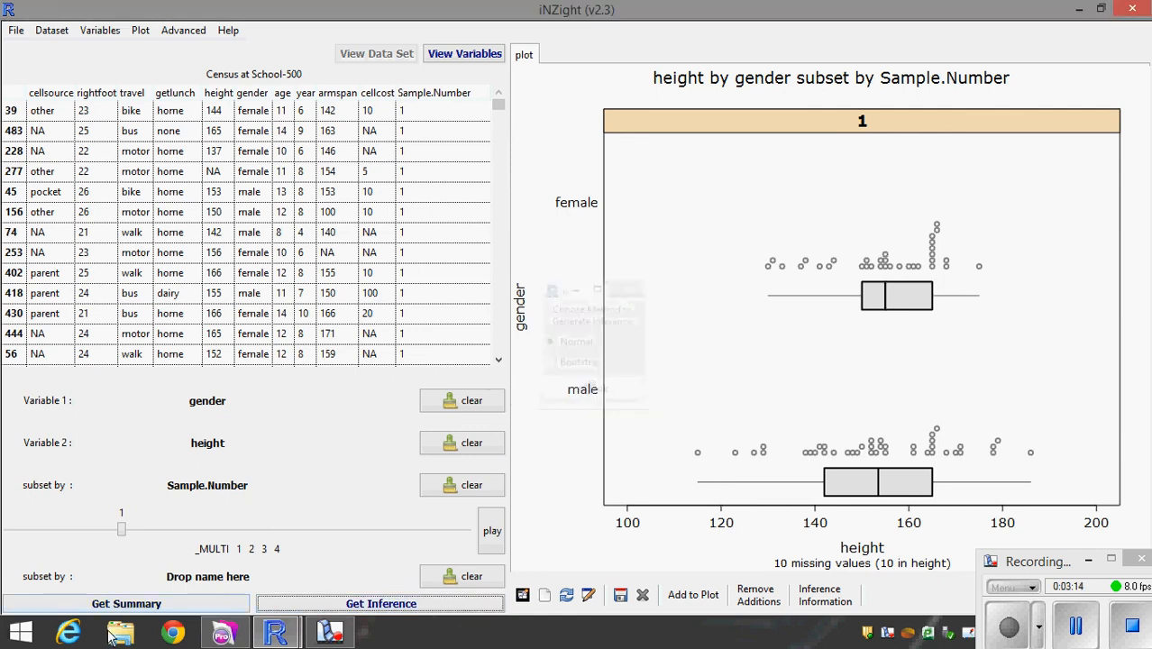
{"action": "left_click", "coordinate": [139, 612]}
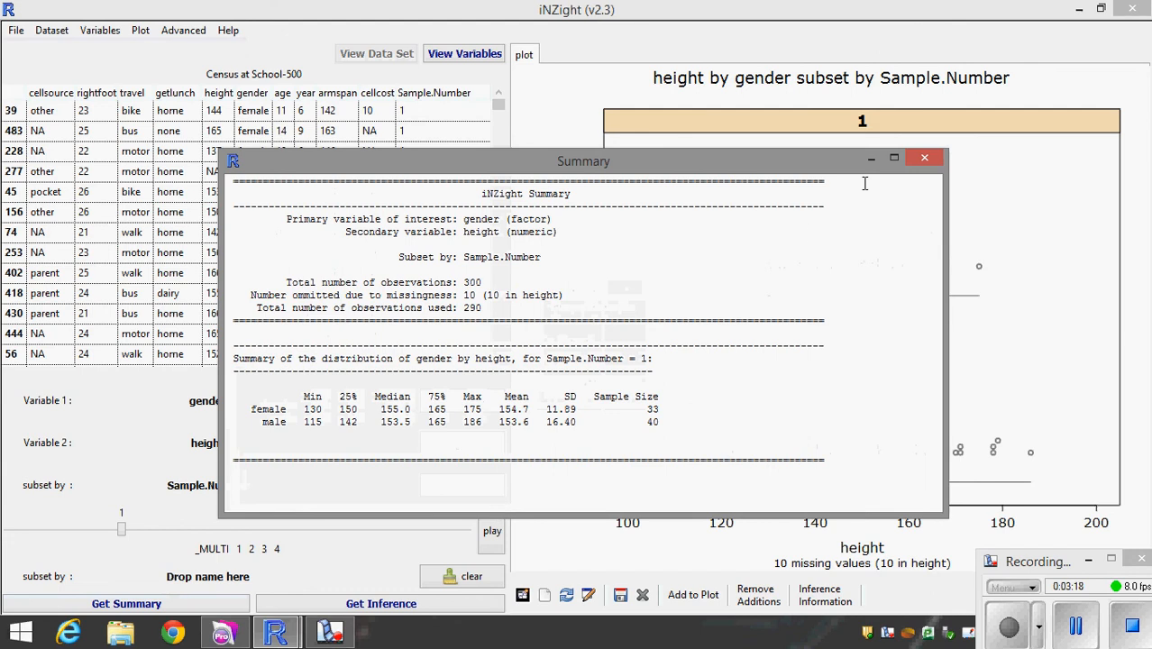
{"action": "left_click", "coordinate": [924, 158]}
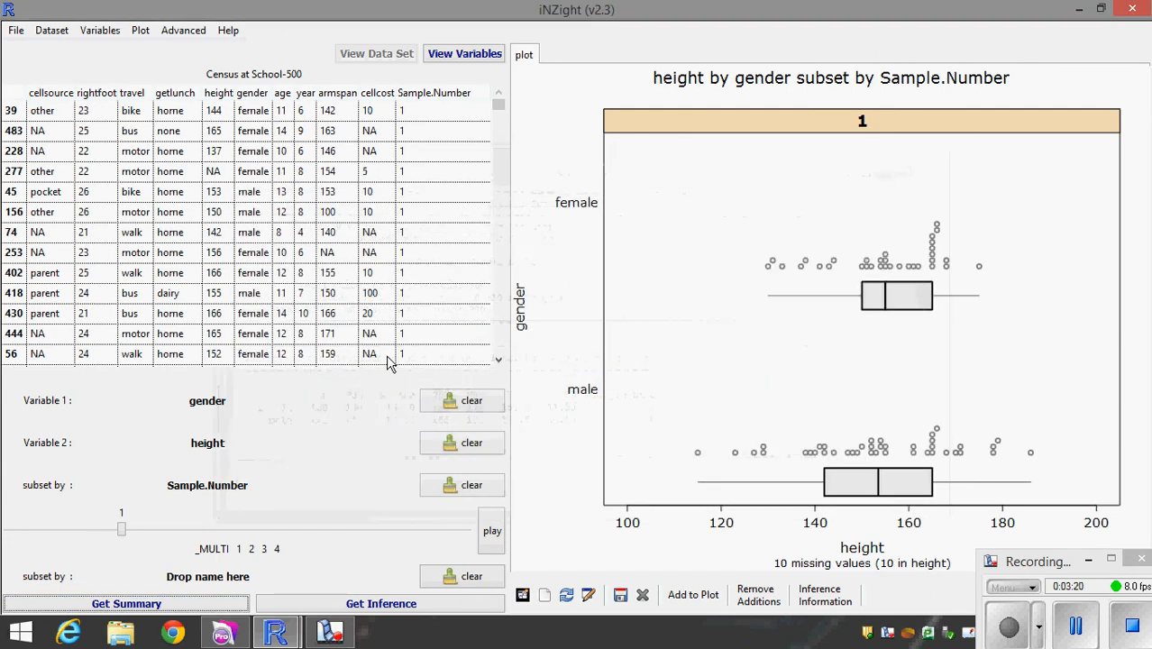
- Set the Sample.Number subset to _MULTI and open the summary for all samples, resizing its window to show all four tables
{"action": "left_click", "coordinate": [128, 532]}
{"action": "key", "text": "Left"}
{"action": "key", "text": "Left"}
{"action": "key", "text": "Left"}
{"action": "key", "text": "Left"}
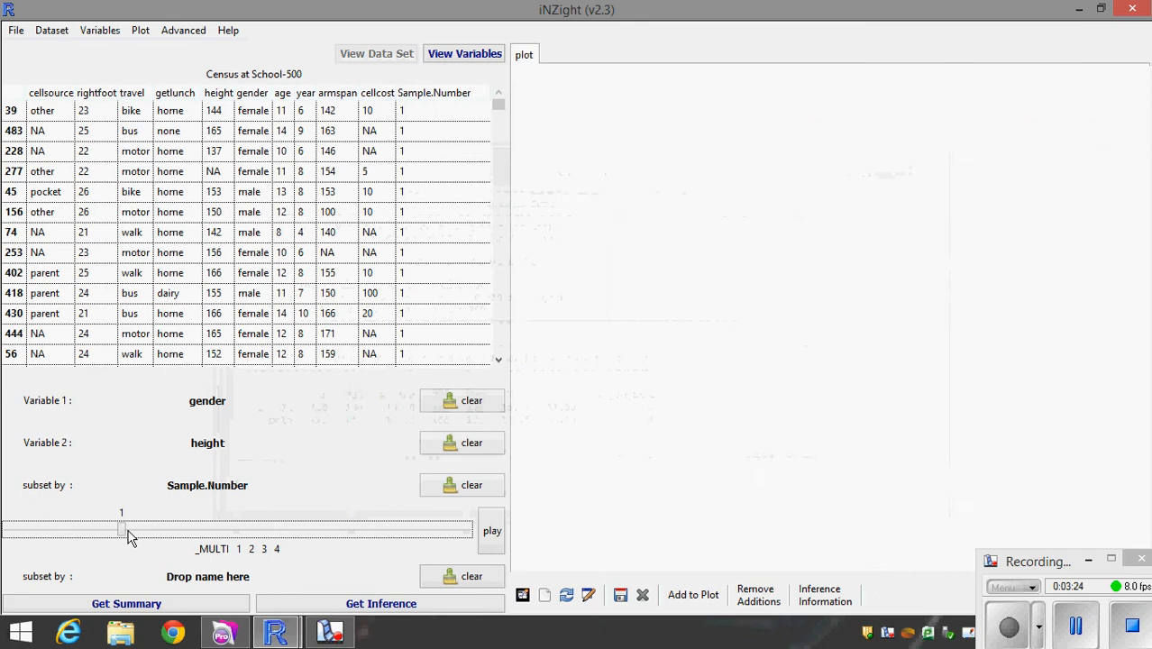
{"action": "left_click", "coordinate": [231, 608]}
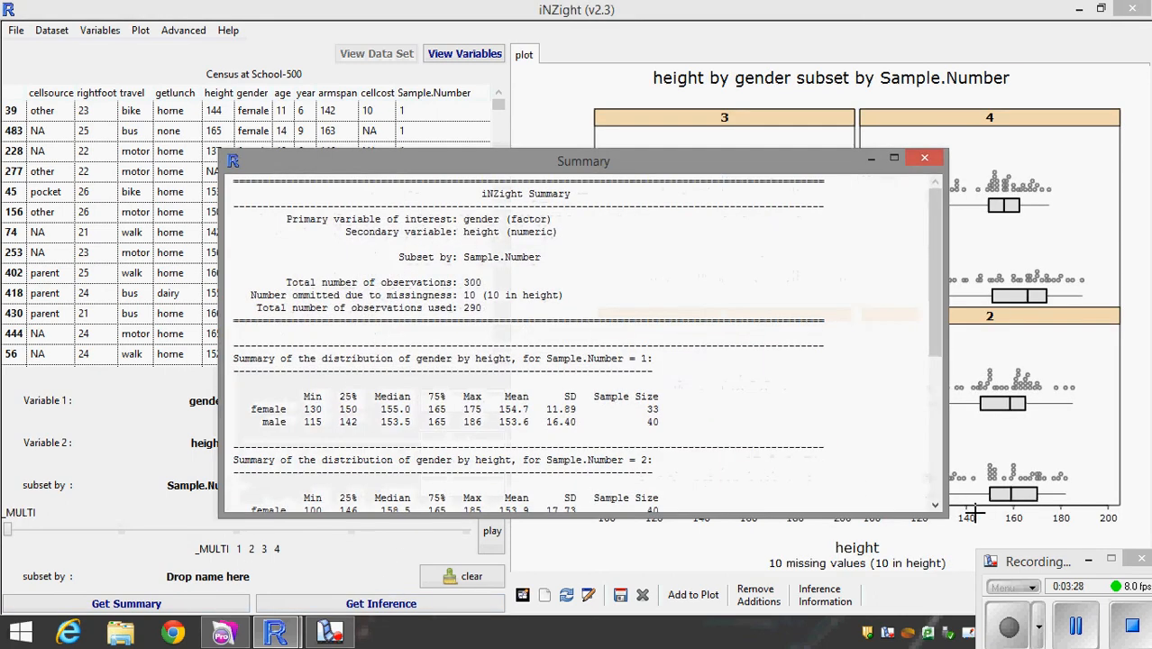
{"action": "left_click_drag", "start_coordinate": [943, 514], "coordinate": [729, 637]}
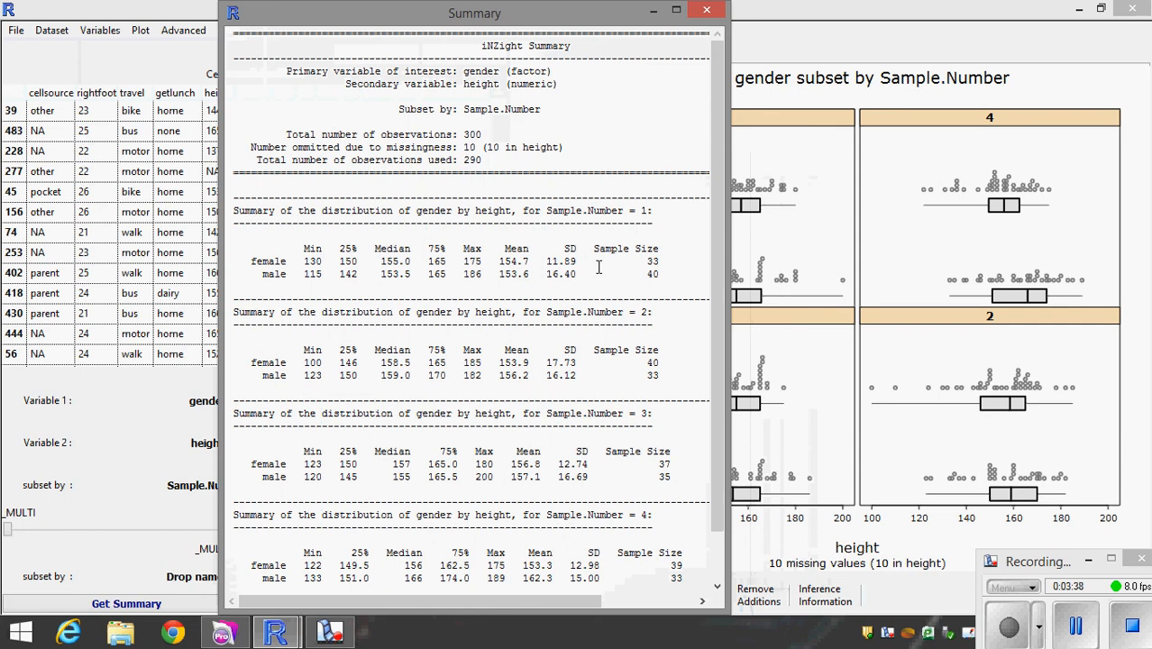
{"action": "left_click", "coordinate": [652, 11]}
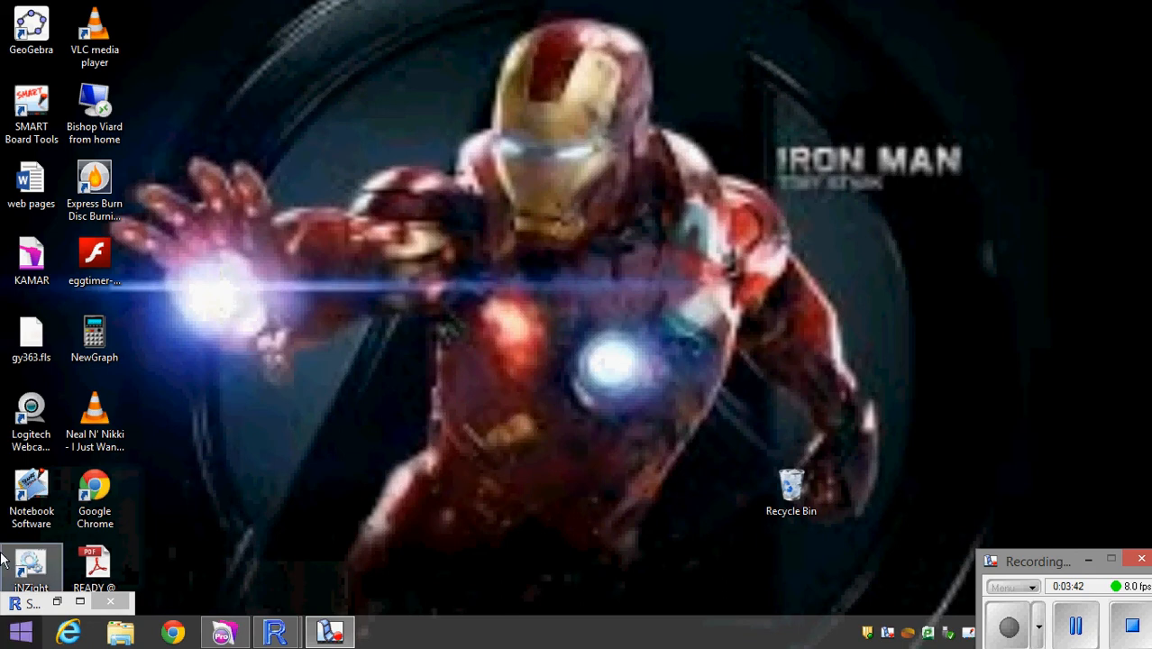
{"action": "left_click", "coordinate": [57, 601]}
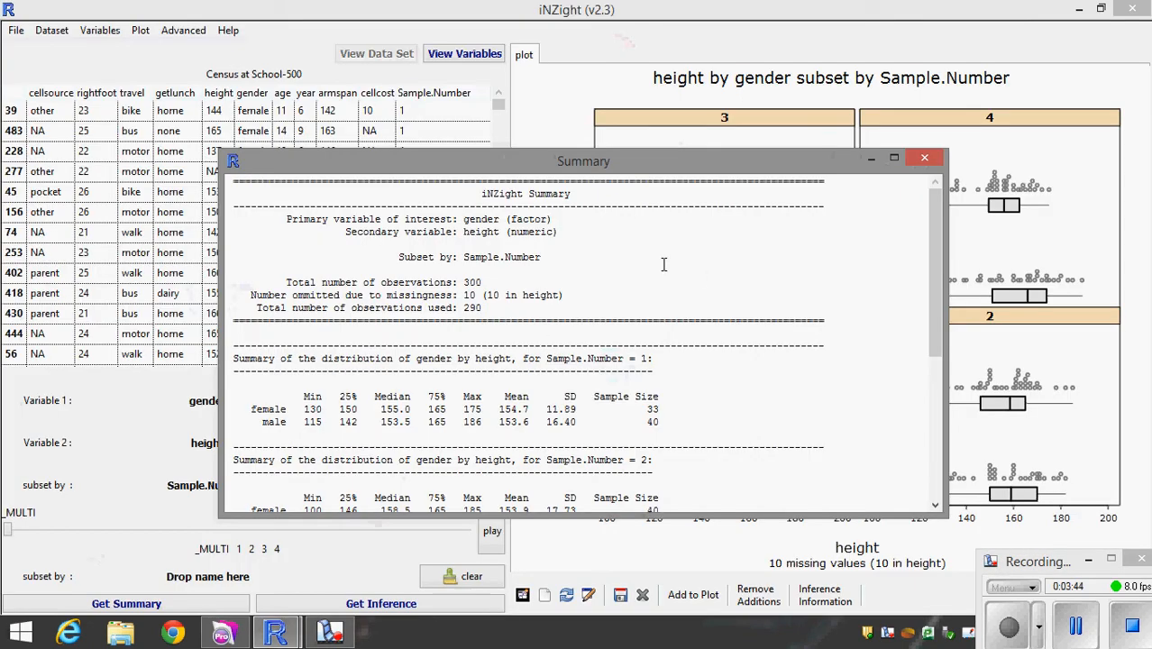
{"action": "left_click", "coordinate": [877, 162]}
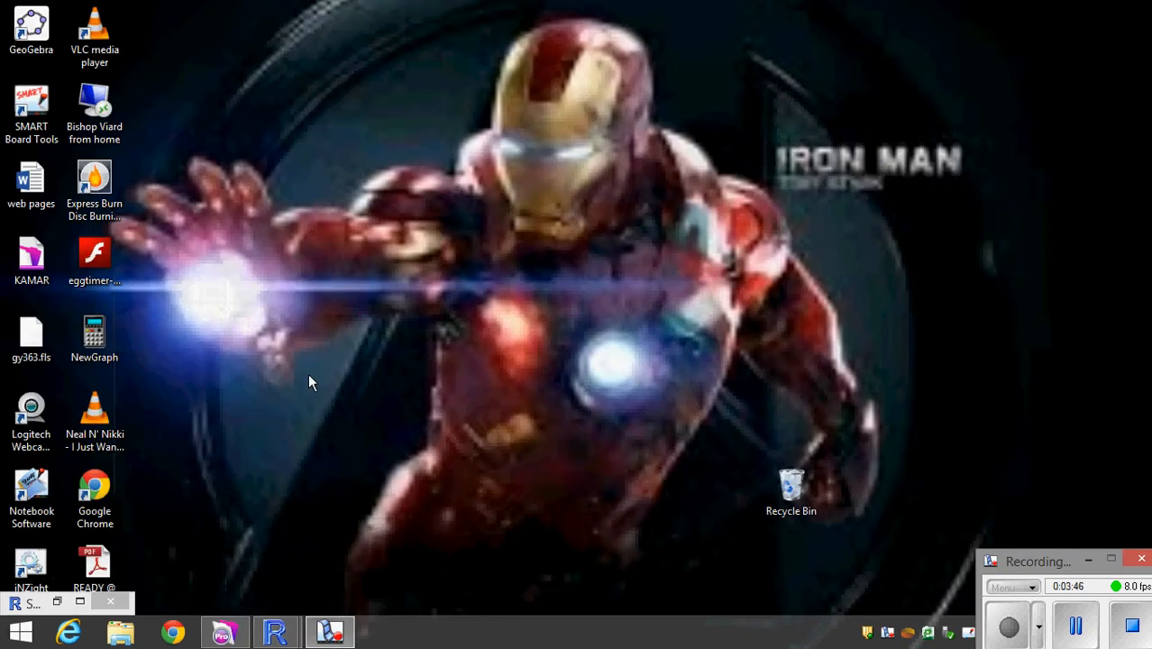
{"action": "right_click", "coordinate": [297, 424]}
{"action": "left_click", "coordinate": [27, 601]}
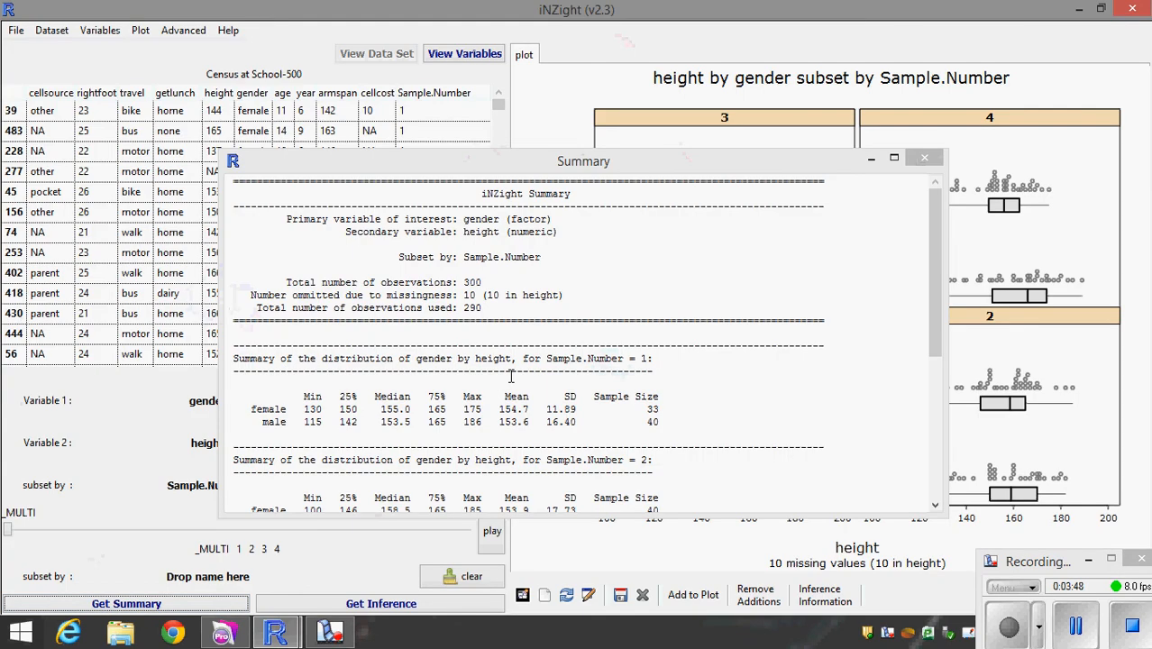
{"action": "left_click", "coordinate": [870, 158]}
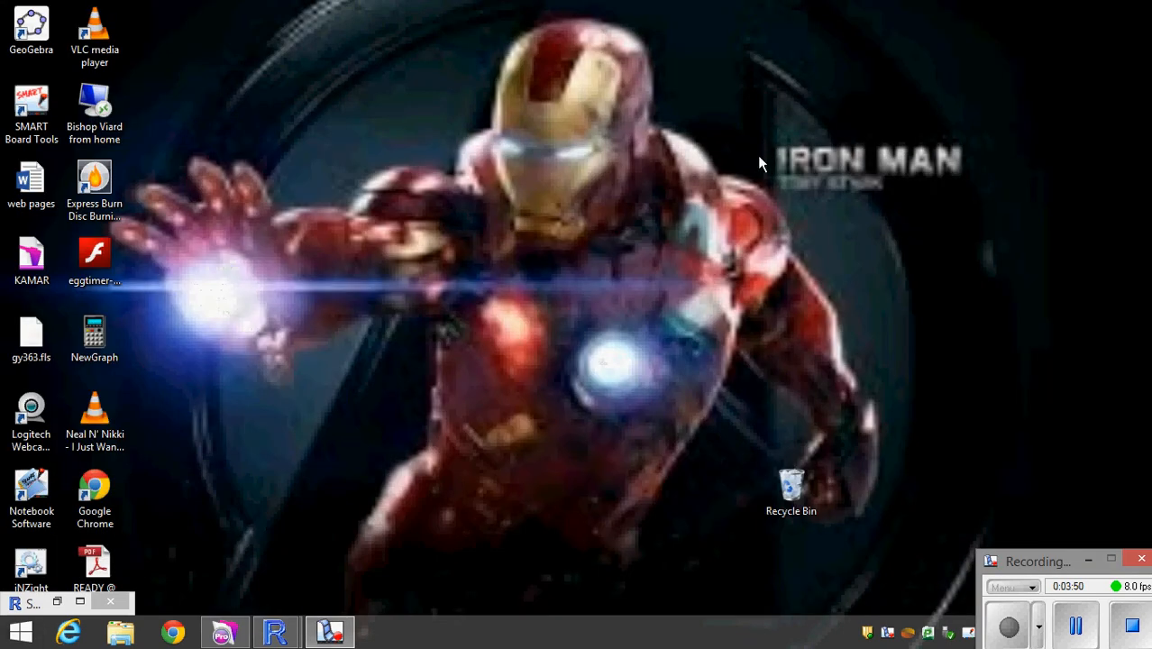
{"action": "left_click", "coordinate": [59, 604]}
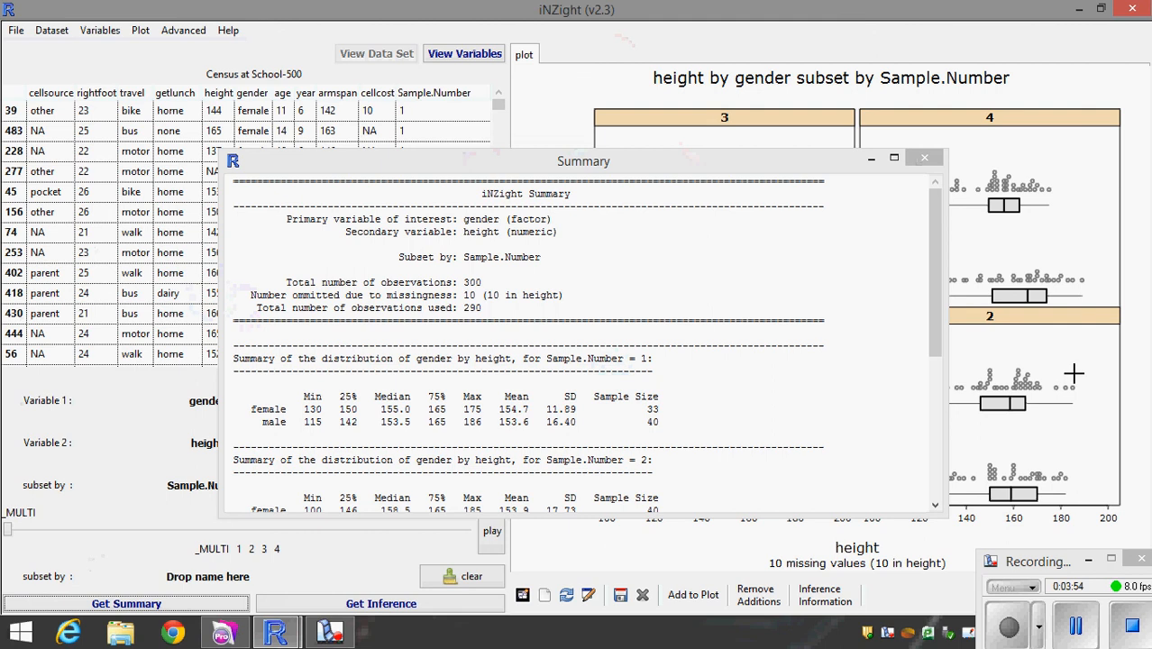
- Move the summary window away from the plots, and close it
{"action": "left_click_drag", "start_coordinate": [810, 157], "coordinate": [608, 119]}
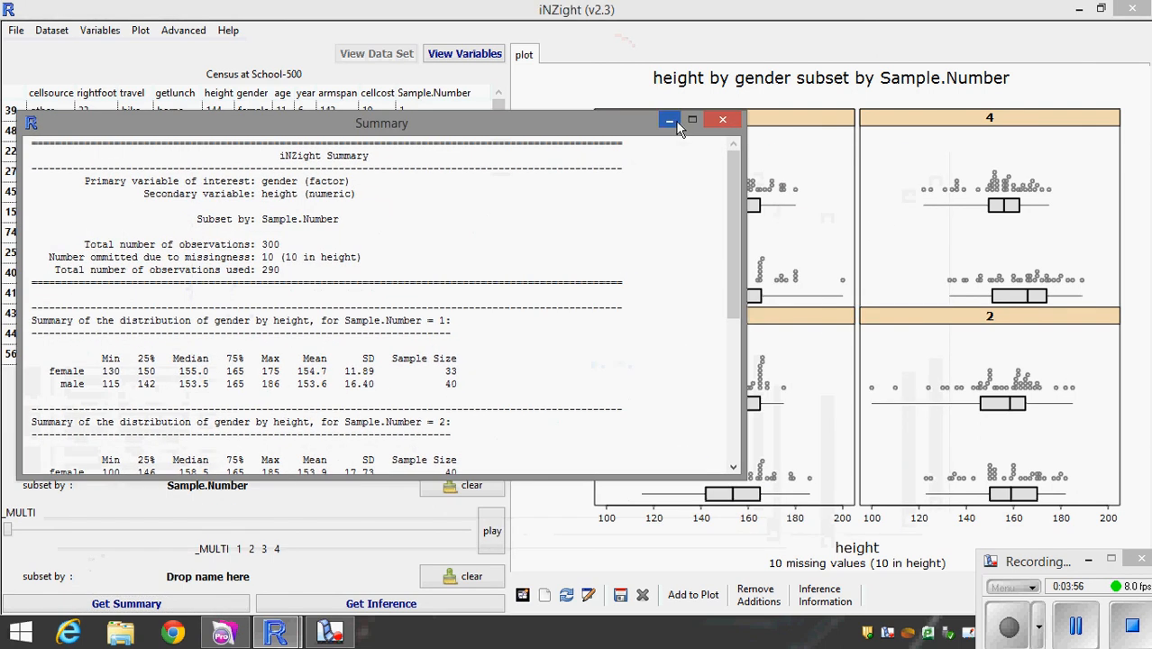
{"action": "left_click", "coordinate": [721, 119]}
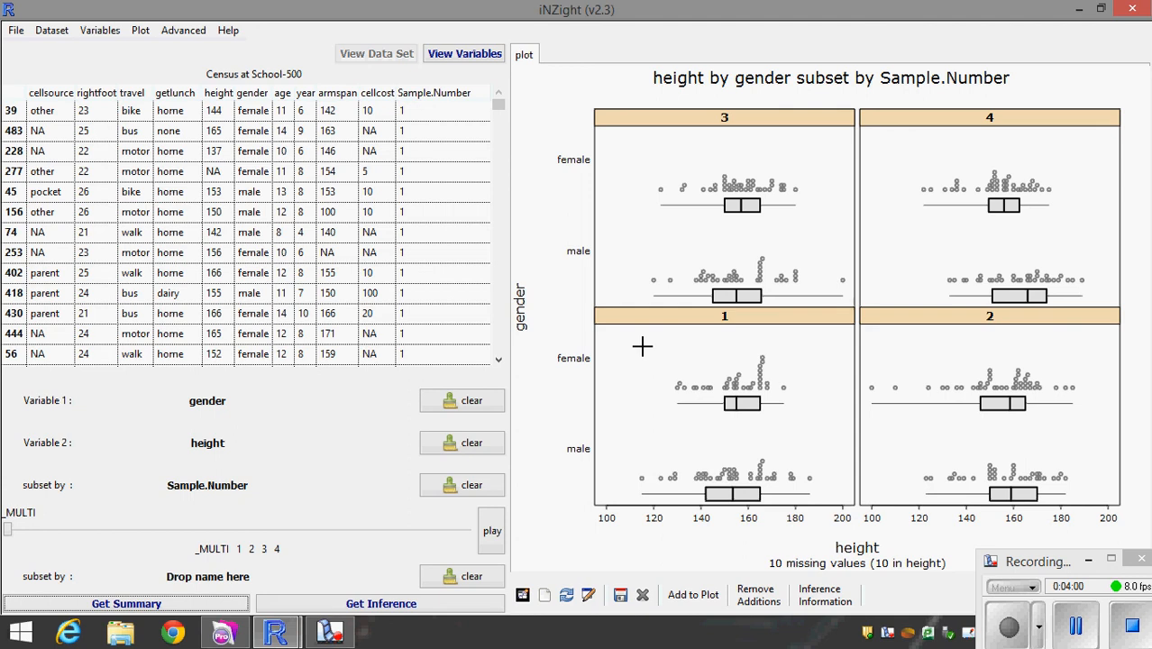
- Step the Sample.Number subset plot through the individual samples 1 to 4 to compare heights, and return to the combined _MULTI view
{"action": "left_click", "coordinate": [56, 535]}
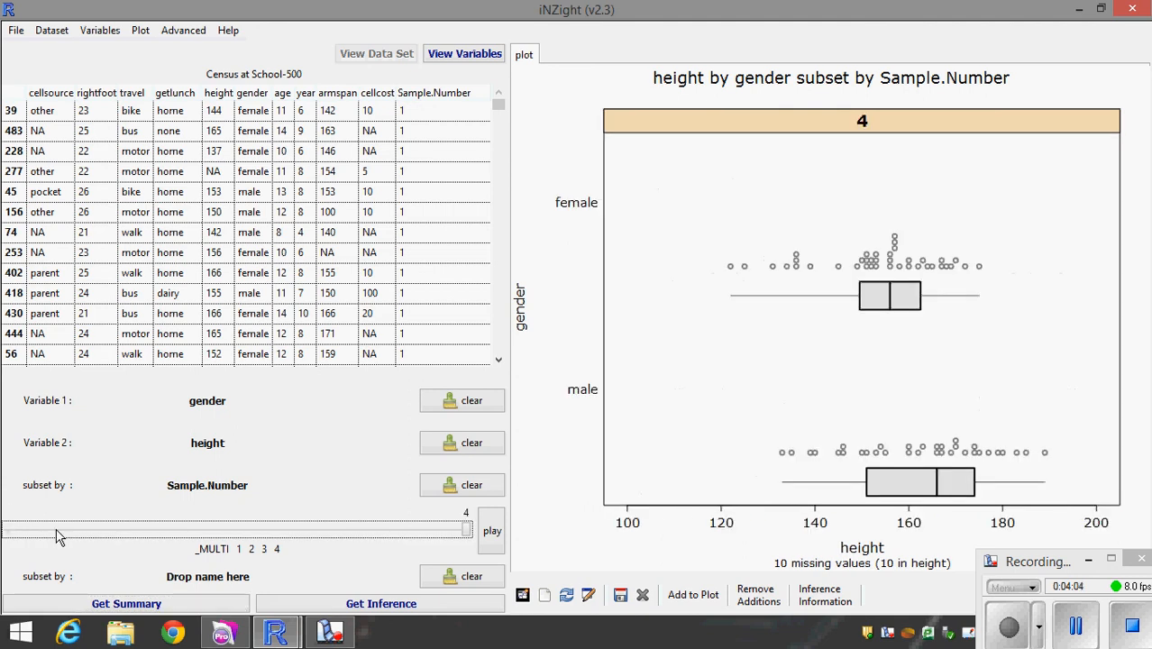
{"action": "left_click", "coordinate": [79, 532]}
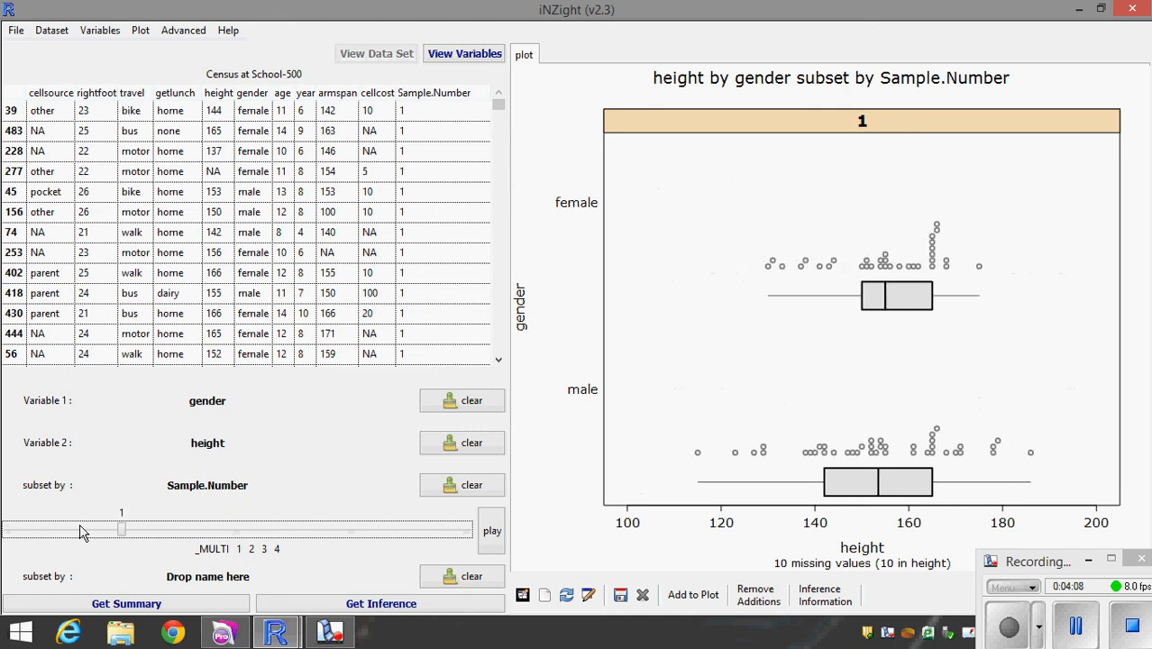
{"action": "key", "text": "Right"}
{"action": "key", "text": "Right"}
{"action": "key", "text": "Right"}
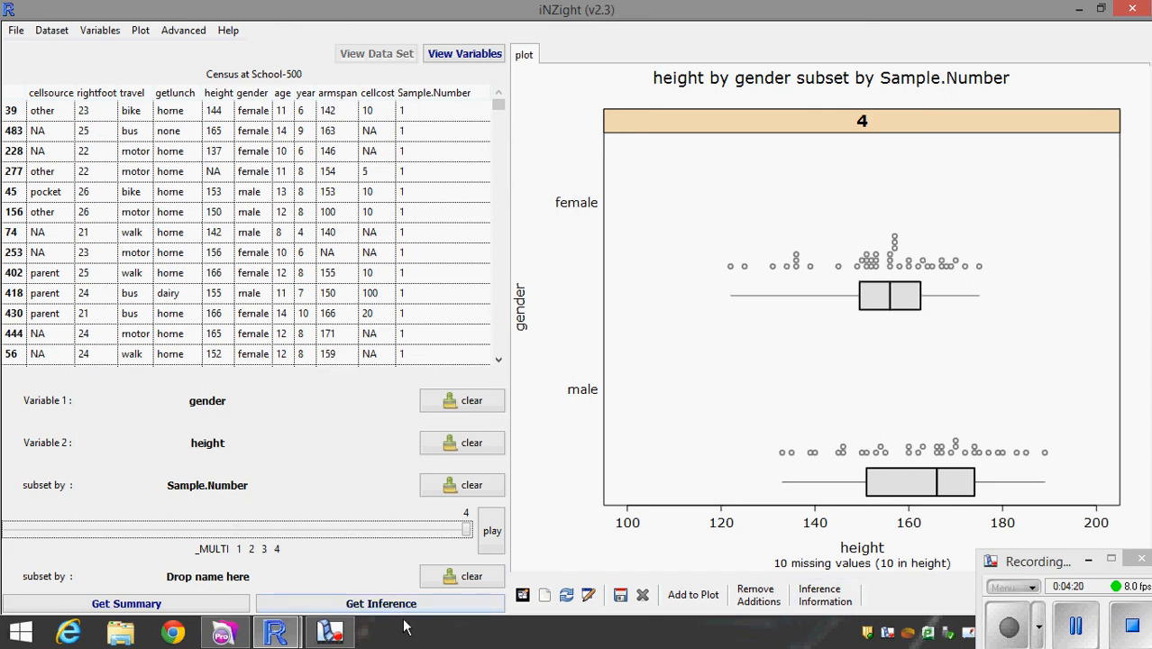
{"action": "key", "text": "Left"}
{"action": "key", "text": "Left"}
{"action": "key", "text": "Left"}
{"action": "key", "text": "Left"}
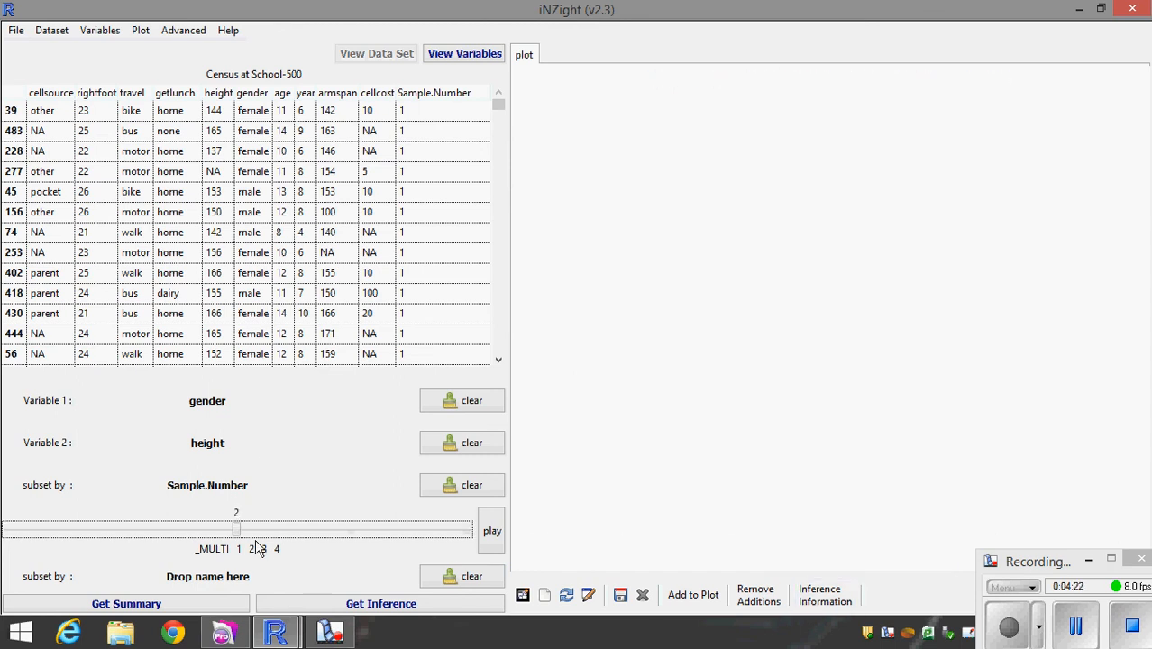
- Add Year 12 inference intervals for the median to the sample plots and open their interval values
{"action": "left_click", "coordinate": [836, 602]}
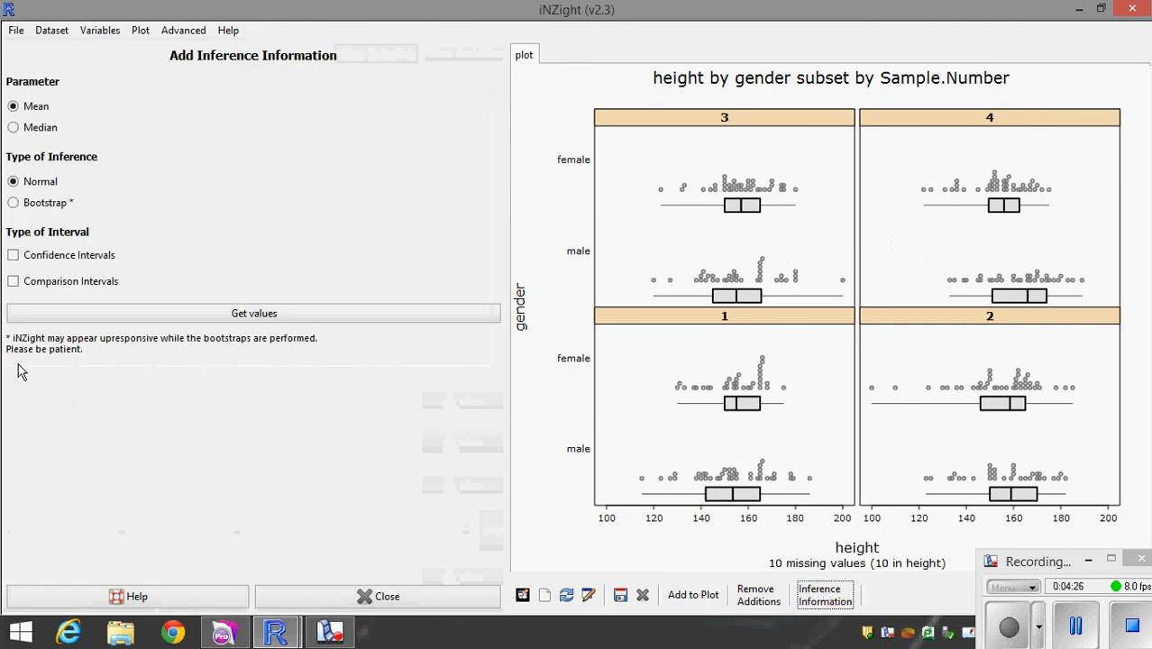
{"action": "left_click", "coordinate": [36, 129]}
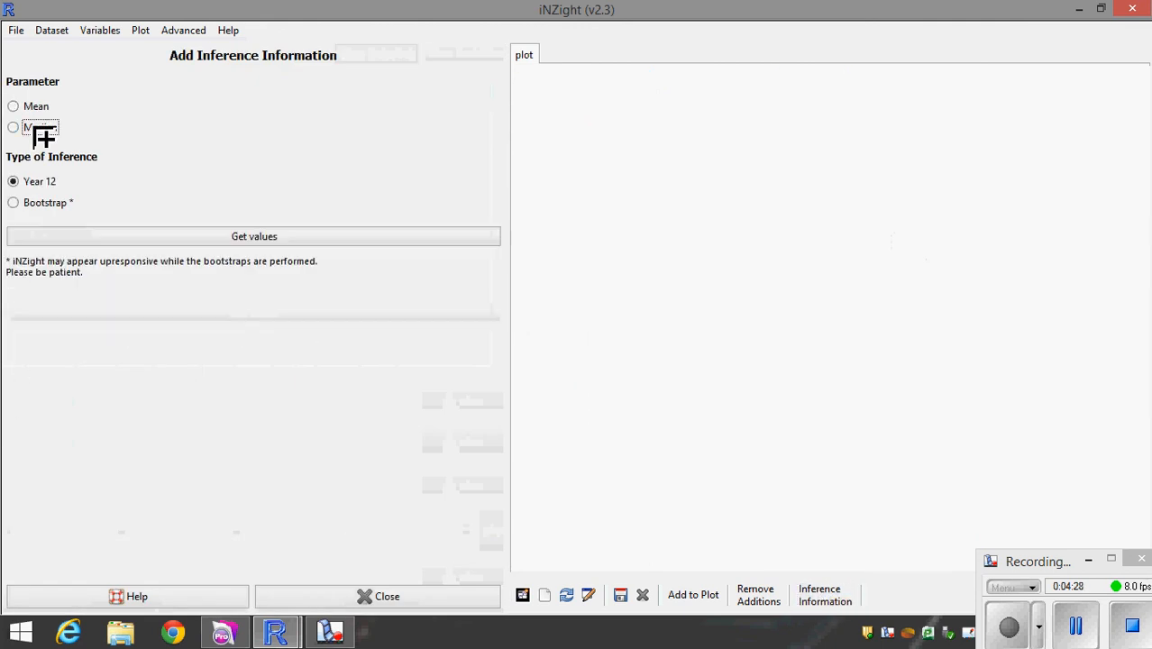
{"action": "left_click", "coordinate": [79, 240]}
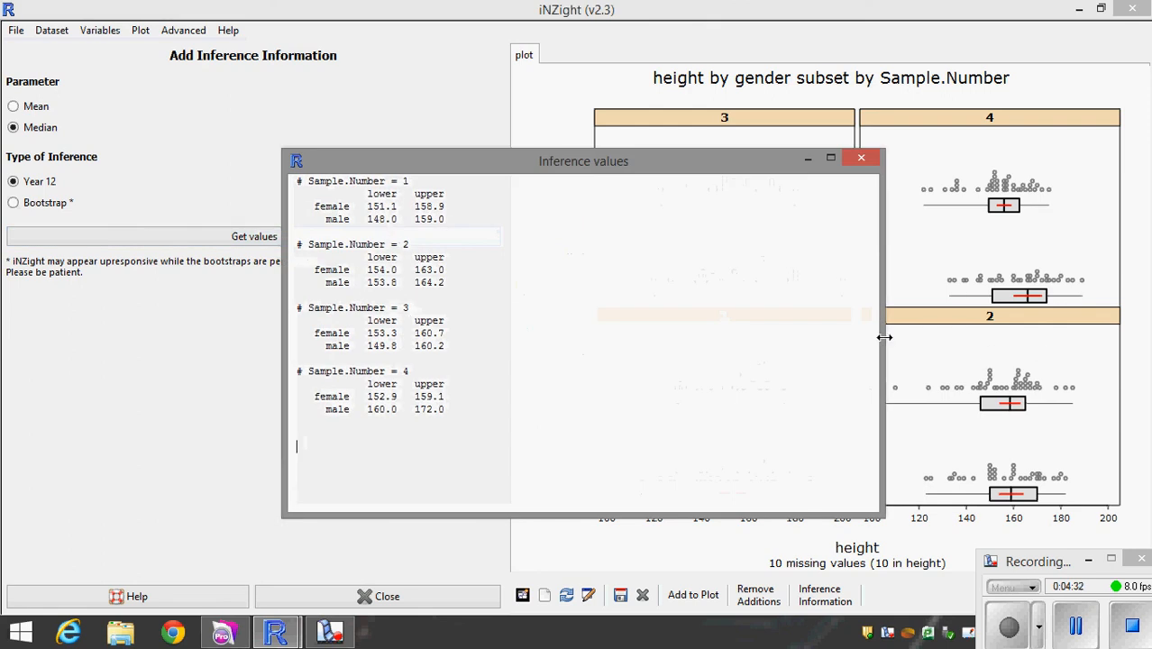
- Narrow the inference values window to compare the intervals beside the plots, and close it and the inference settings
{"action": "left_click_drag", "start_coordinate": [883, 334], "coordinate": [472, 328]}
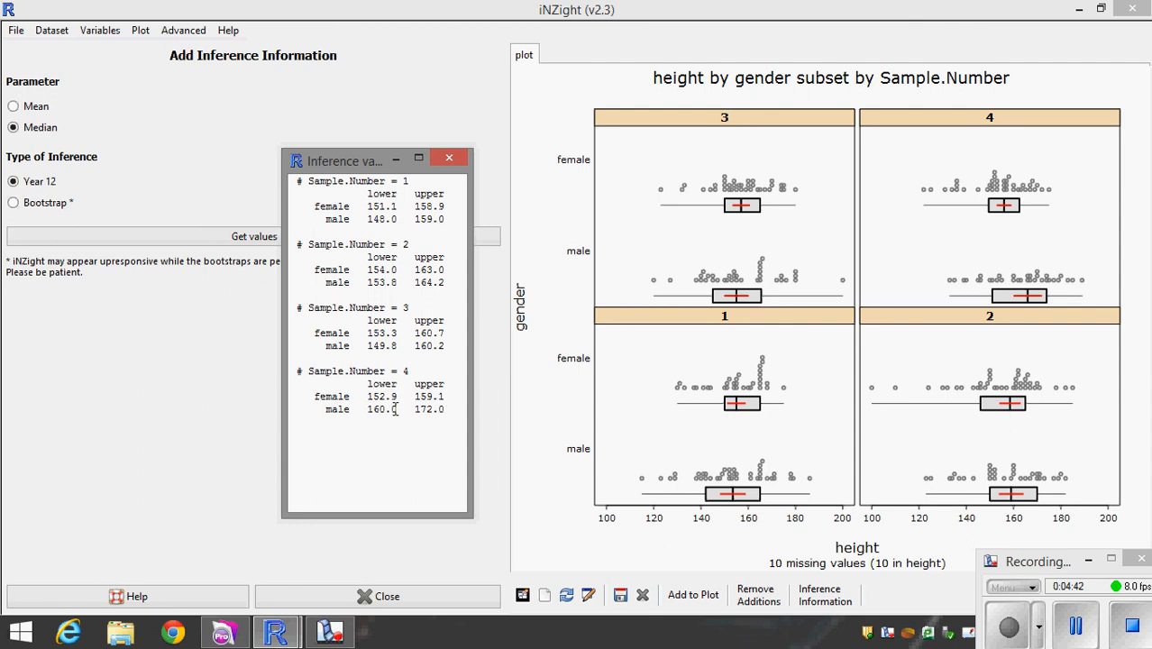
{"action": "left_click", "coordinate": [449, 159]}
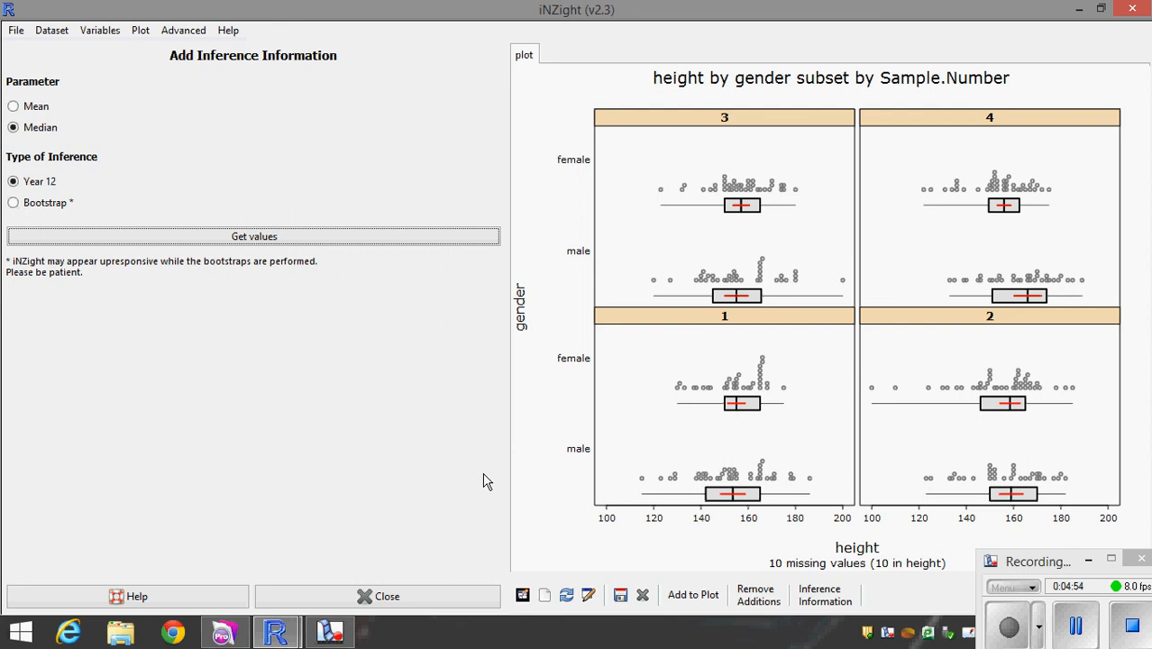
{"action": "left_click", "coordinate": [462, 599]}
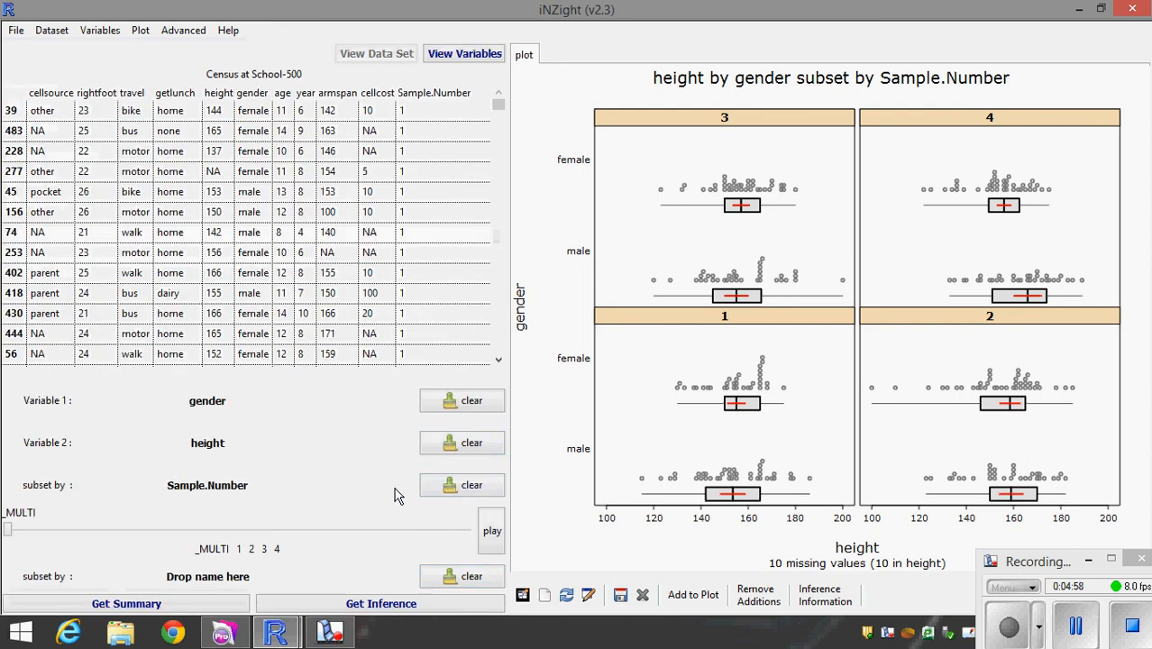
- Step the subset plot back and forth through samples 1 to 4 to compare the median intervals by gender, ending on sample 2
{"action": "left_click", "coordinate": [285, 531]}
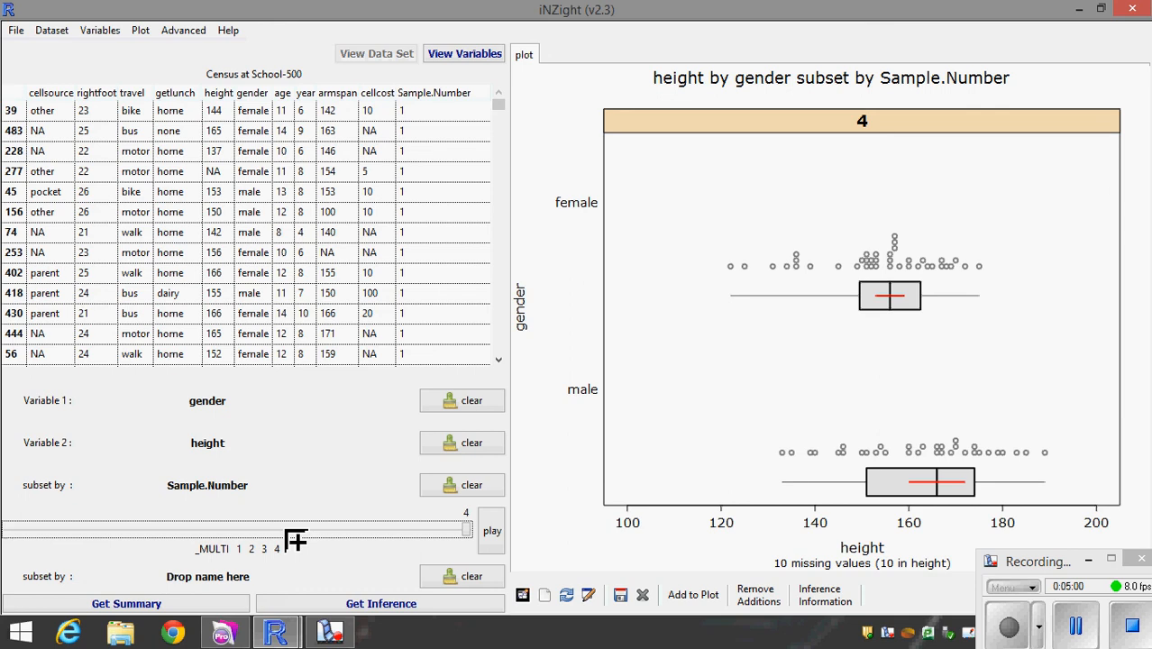
{"action": "key", "text": "Left"}
{"action": "key", "text": "Left"}
{"action": "key", "text": "Left"}
{"action": "key", "text": "Left"}
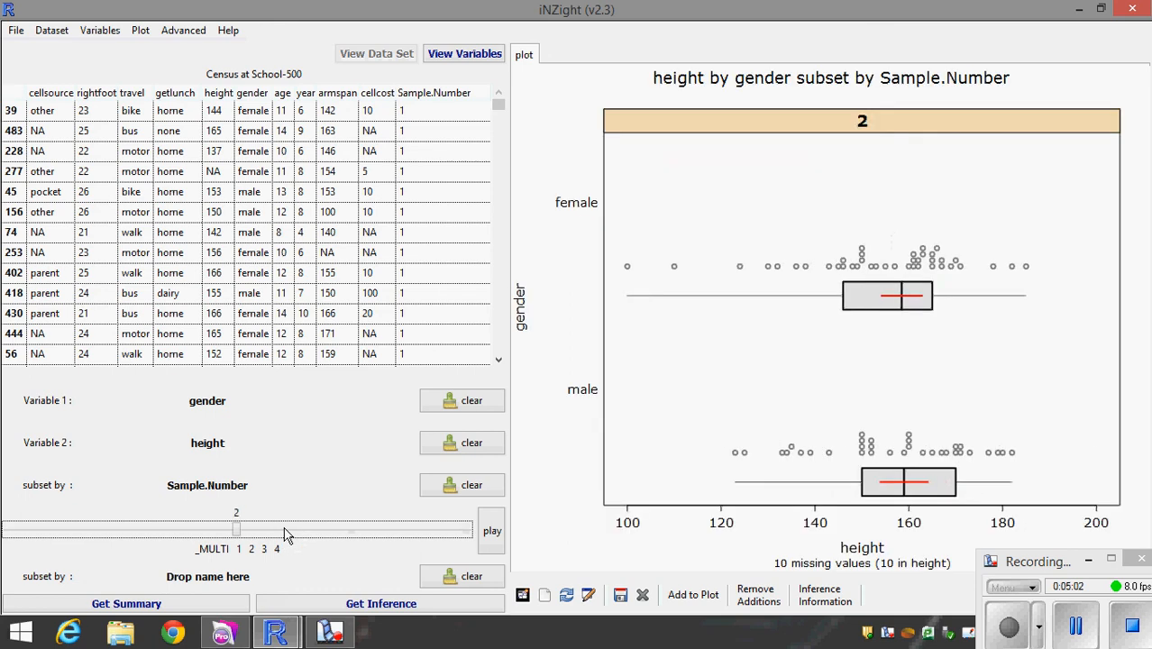
{"action": "key", "text": "Right"}
{"action": "key", "text": "Right"}
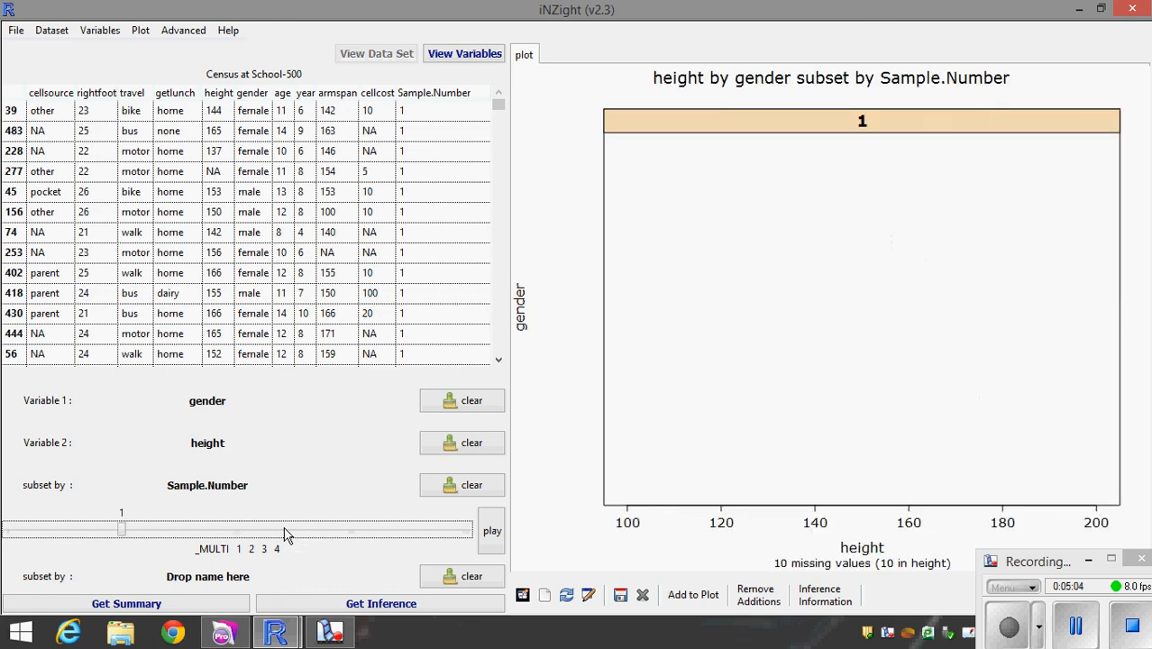
{"action": "key", "text": "Right"}
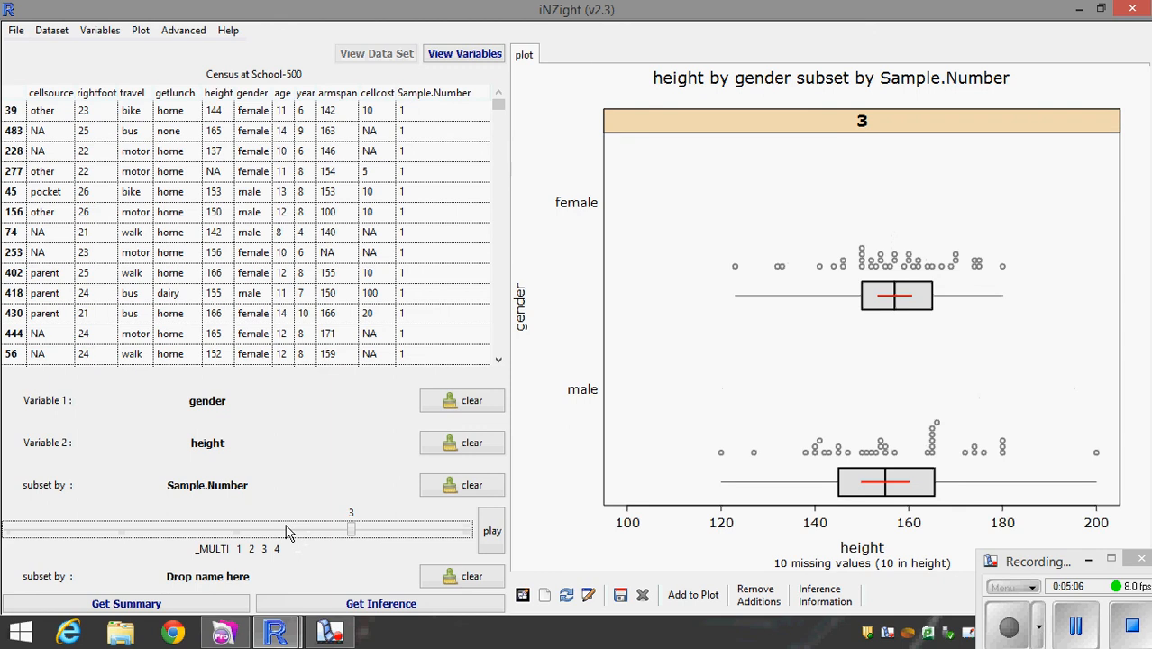
{"action": "key", "text": "Left"}
{"action": "key", "text": "Left"}
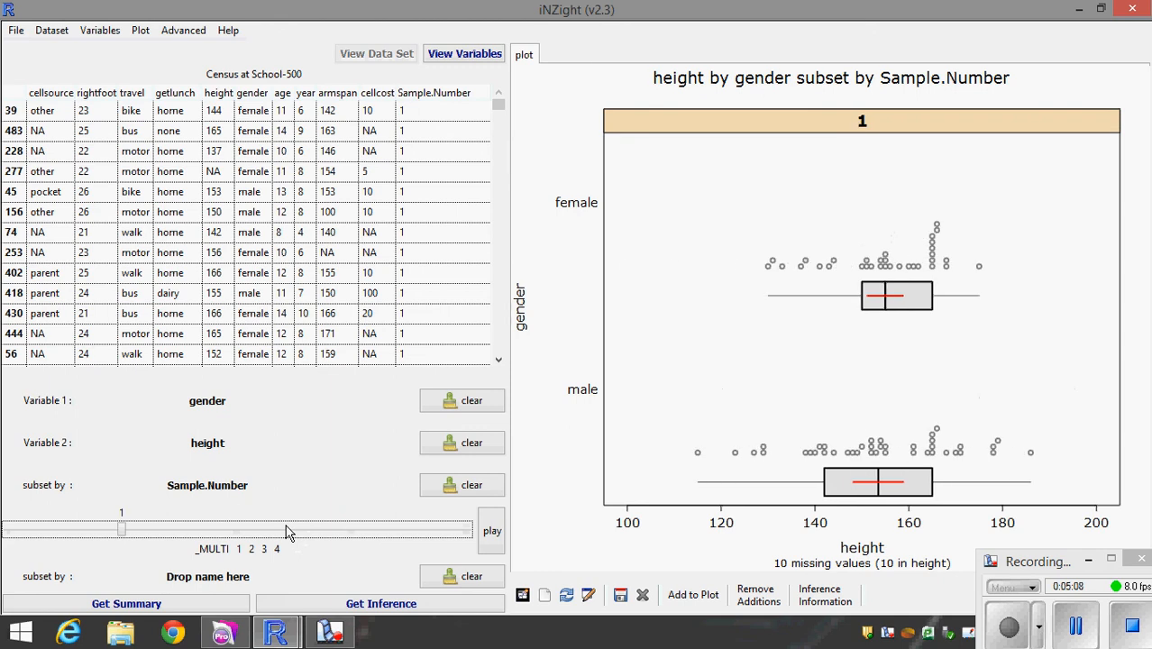
{"action": "key", "text": "Right"}
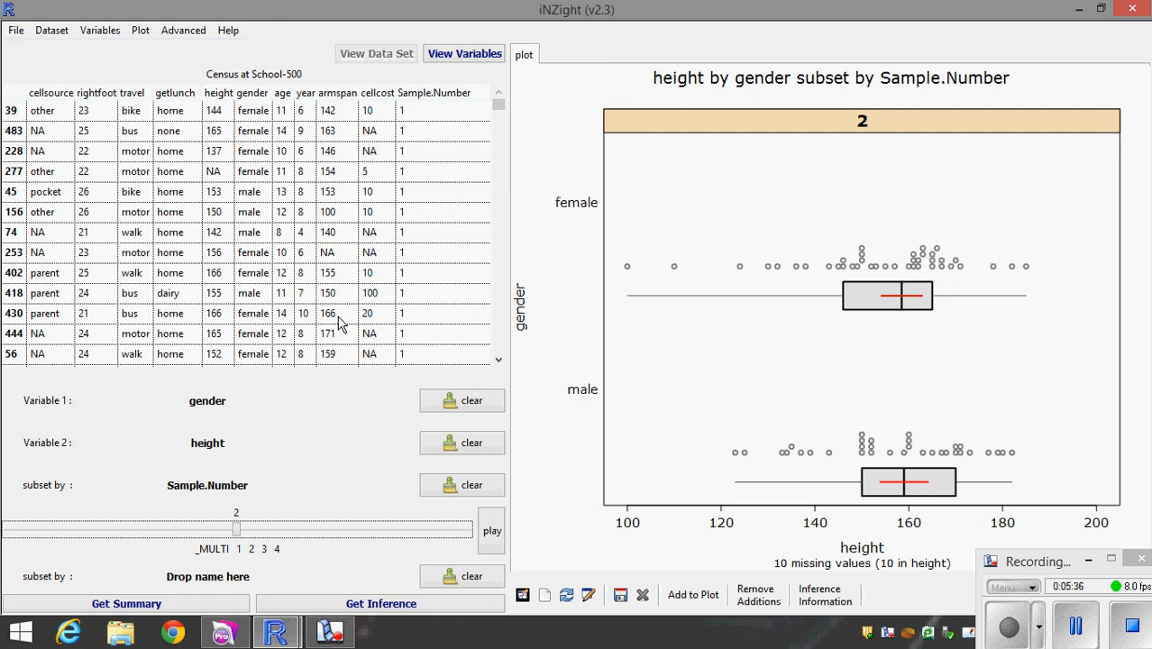
{"action": "left_click", "coordinate": [14, 133]}
{"action": "left_click", "coordinate": [13, 151]}
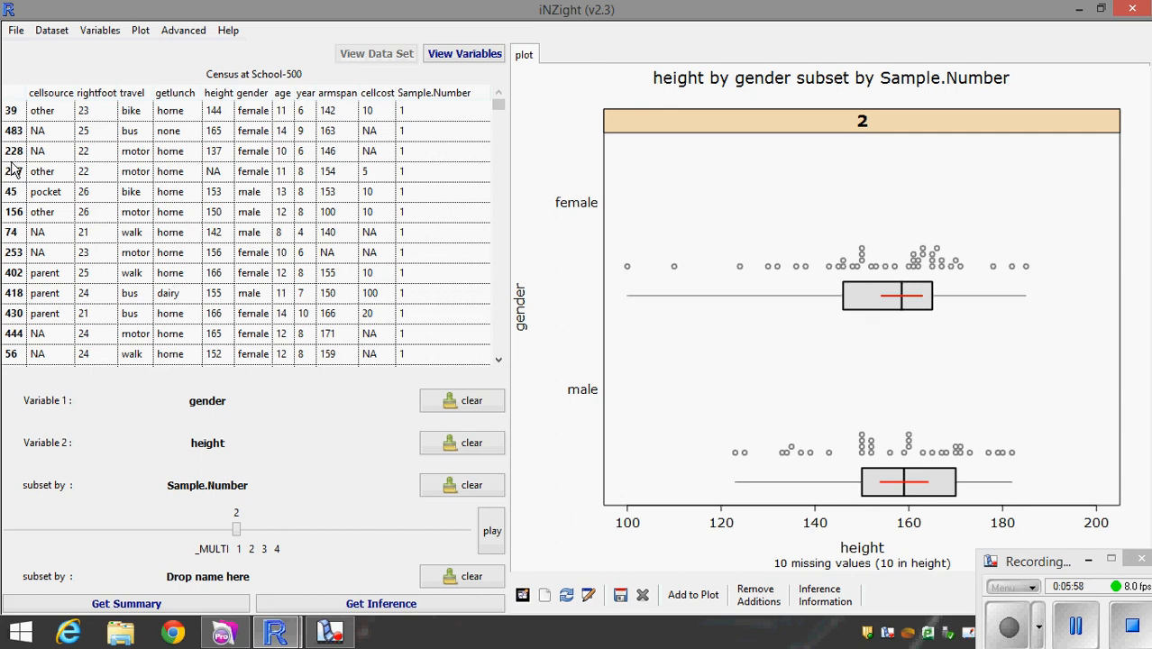
{"action": "left_click", "coordinate": [57, 34]}
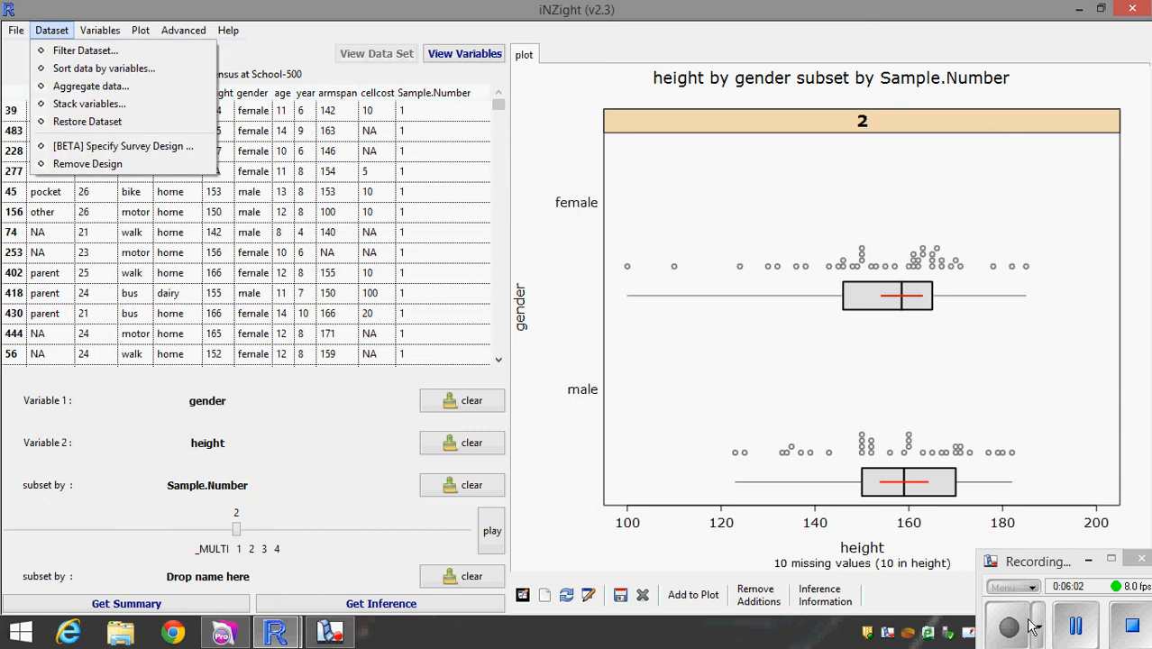
{"action": "left_click", "coordinate": [1074, 625]}
{"action": "left_click", "coordinate": [1007, 625]}
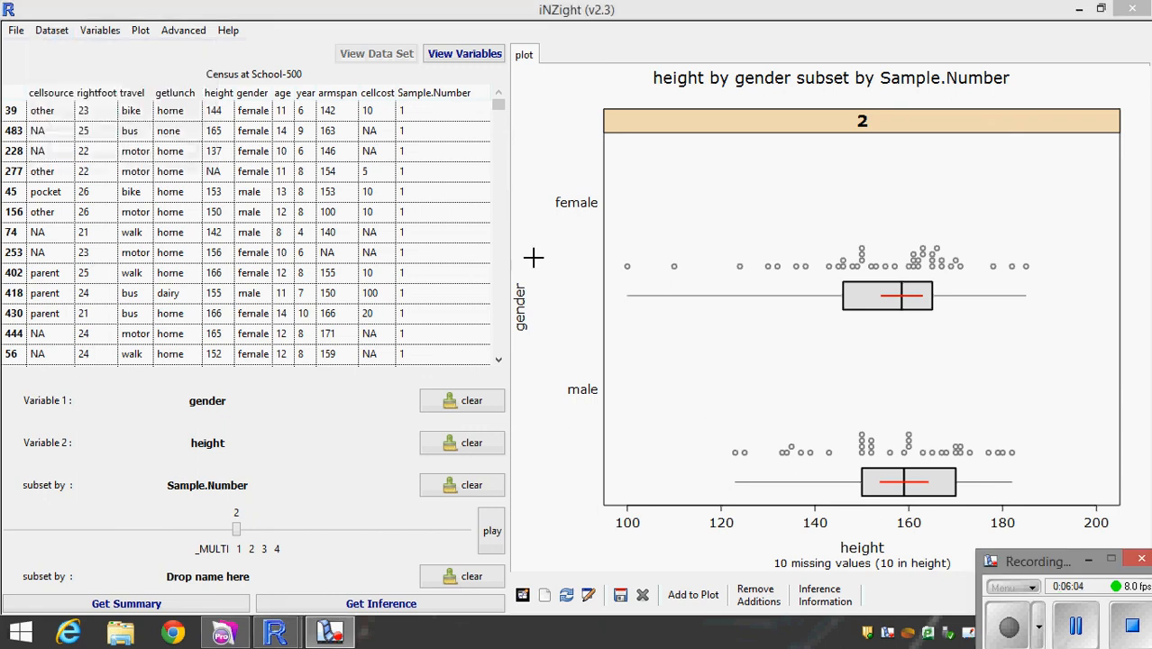
- Restore the original Census at School-500 dataset in place of the sampled data
{"action": "left_click", "coordinate": [45, 36]}
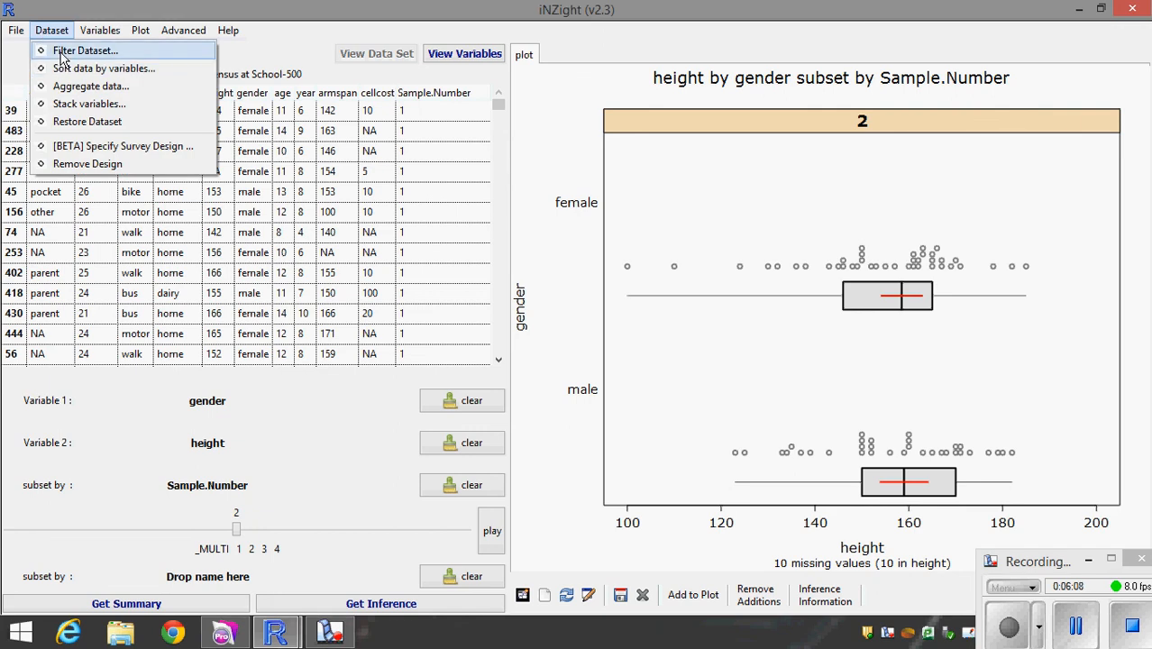
{"action": "left_click", "coordinate": [69, 123]}
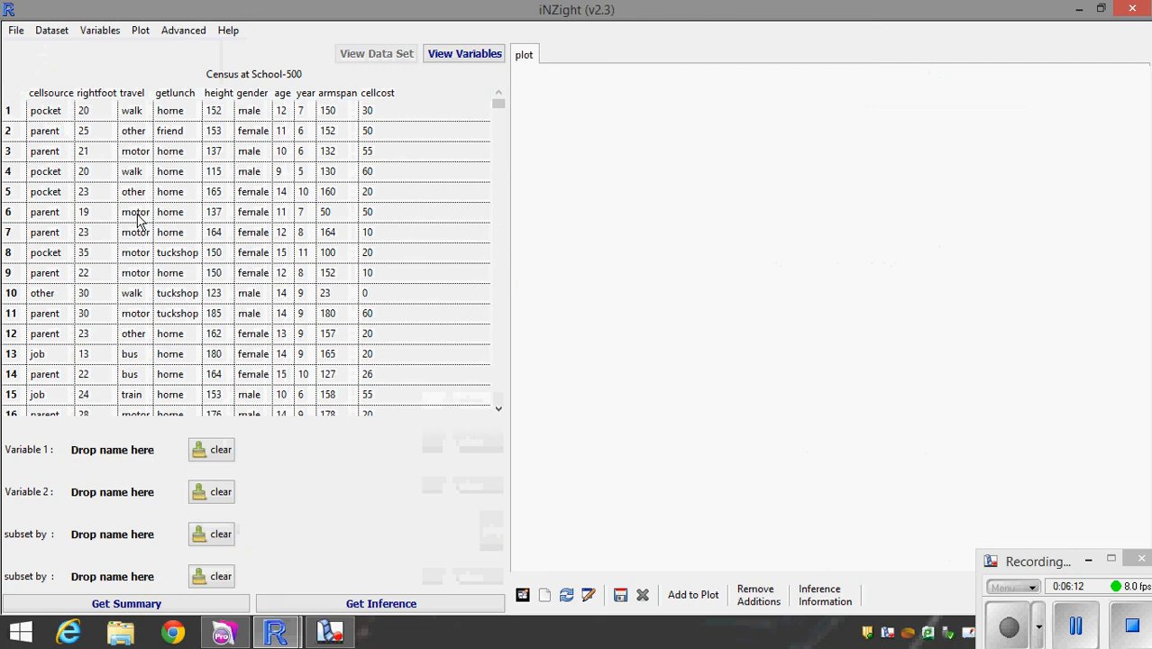